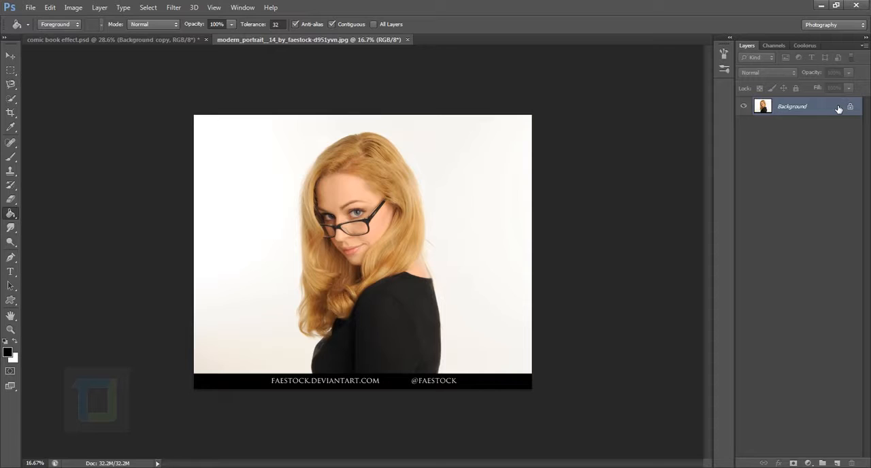
Convert the locked background into a regular layer with the default name and duplicate it once
double_click(839, 109)
click(526, 151)
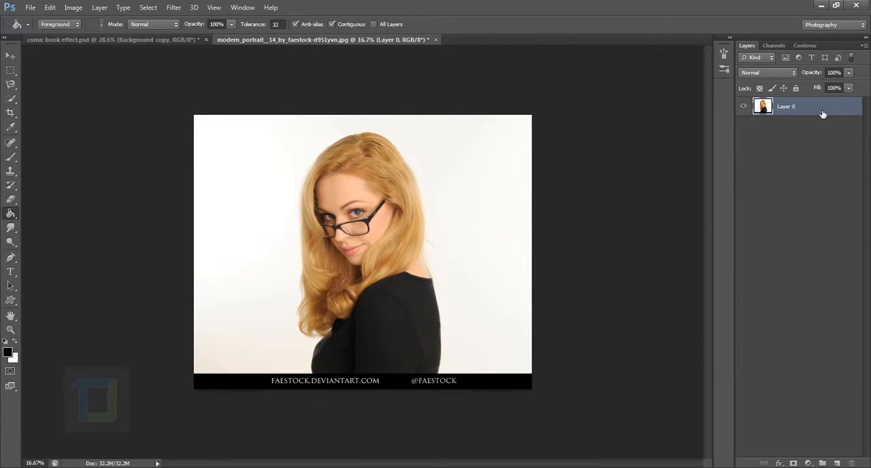
key(ctrl+j)
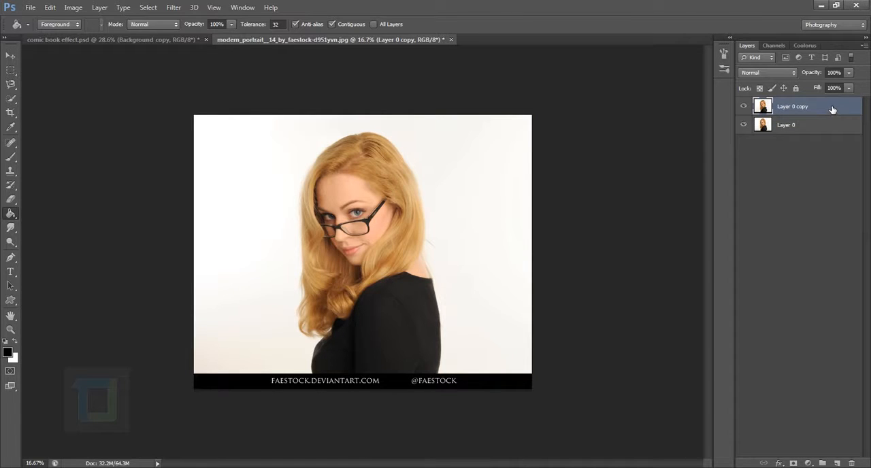
drag(832, 110, 842, 463)
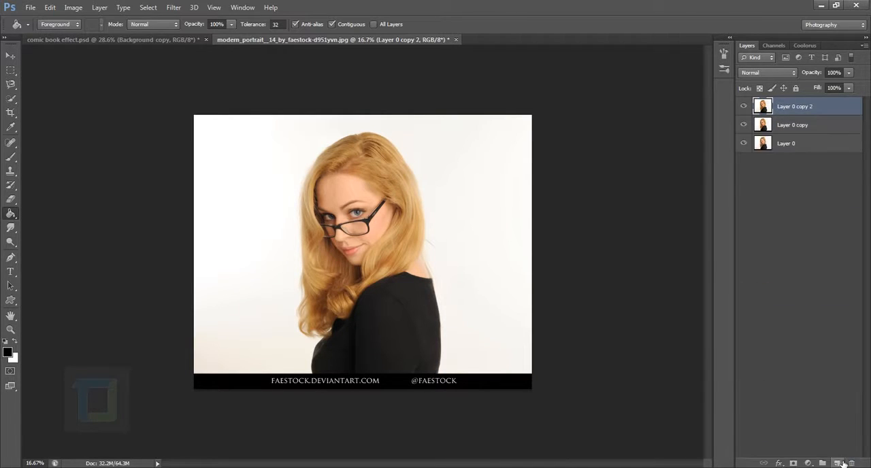
key(ctrl+z)
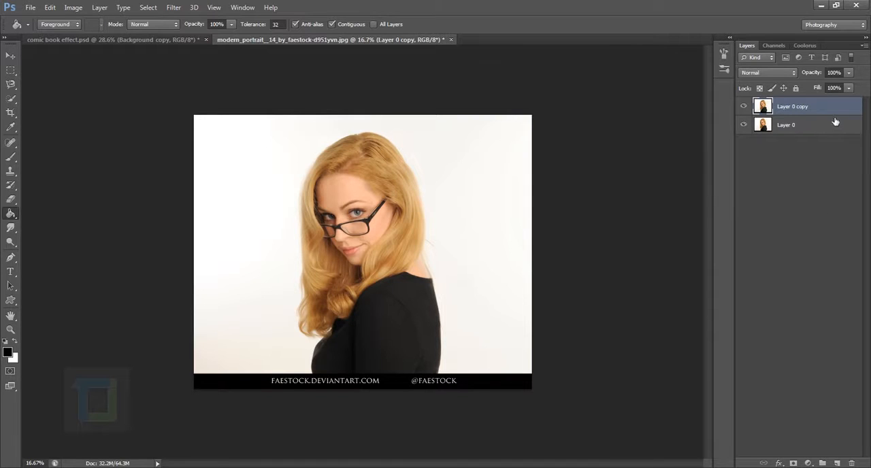
Crop the image, trimming empty space on both sides and removing the black credit strip below the portrait
click(10, 114)
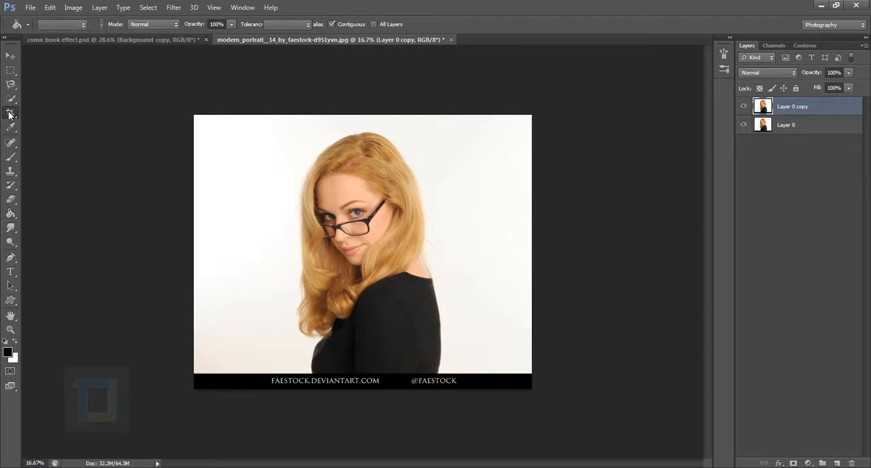
click(48, 111)
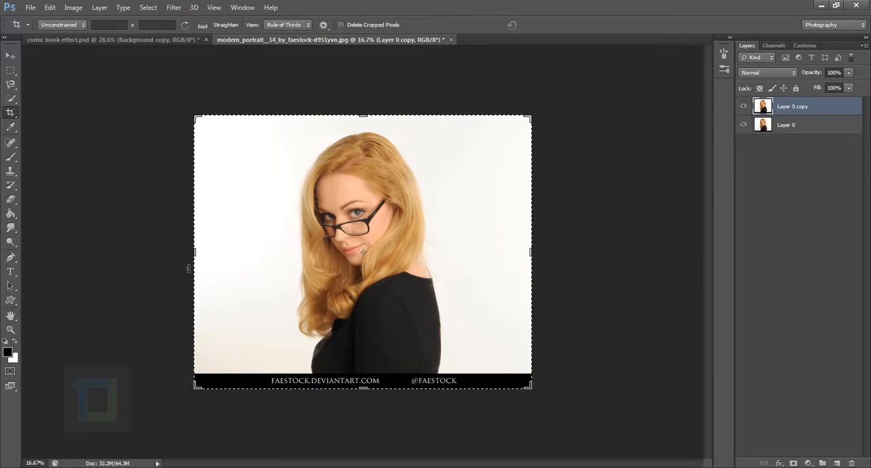
drag(196, 253, 224, 253)
drag(505, 253, 474, 253)
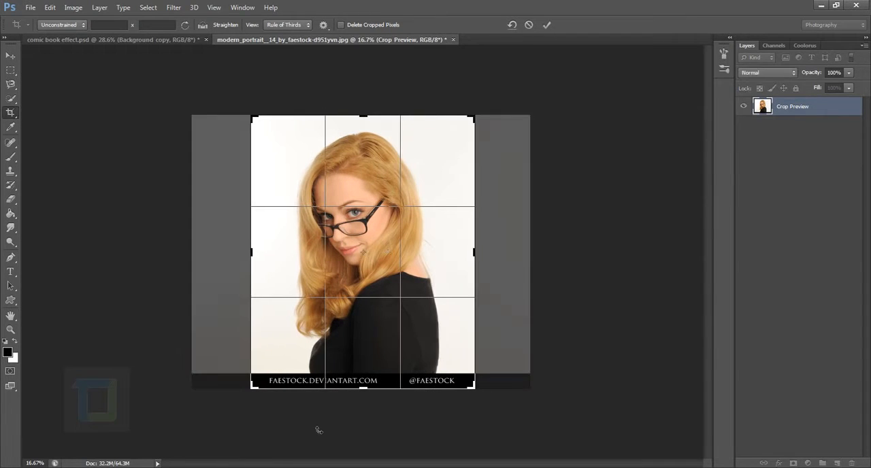
drag(371, 395, 367, 388)
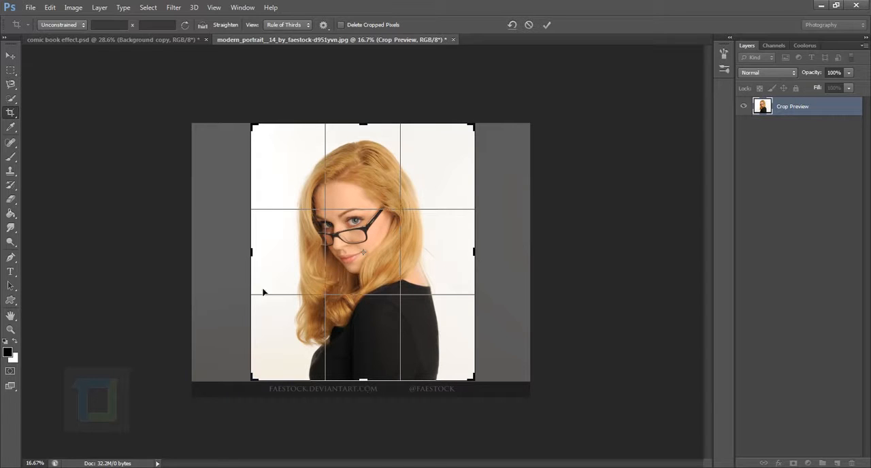
drag(483, 258, 482, 258)
key(Return)
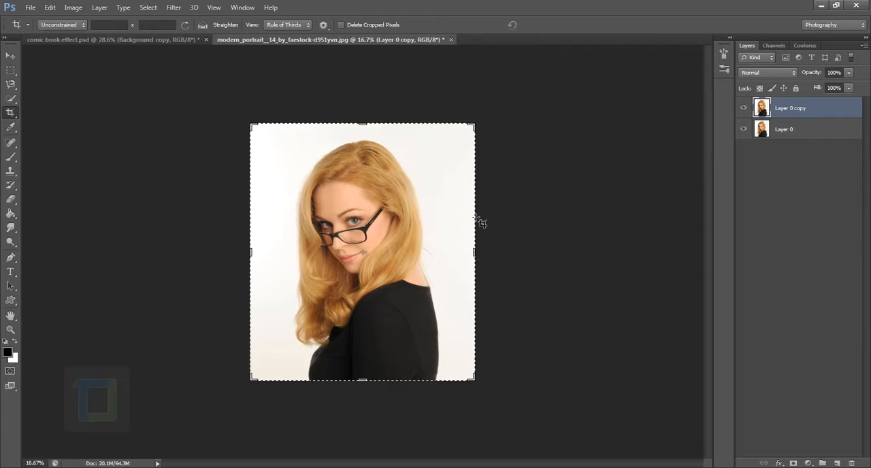
Convert the duplicated portrait layer to a smart object
click(10, 56)
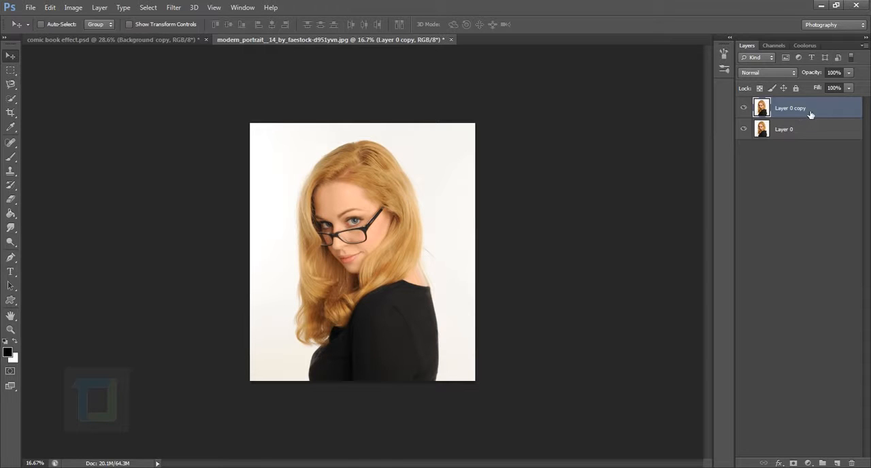
right_click(829, 108)
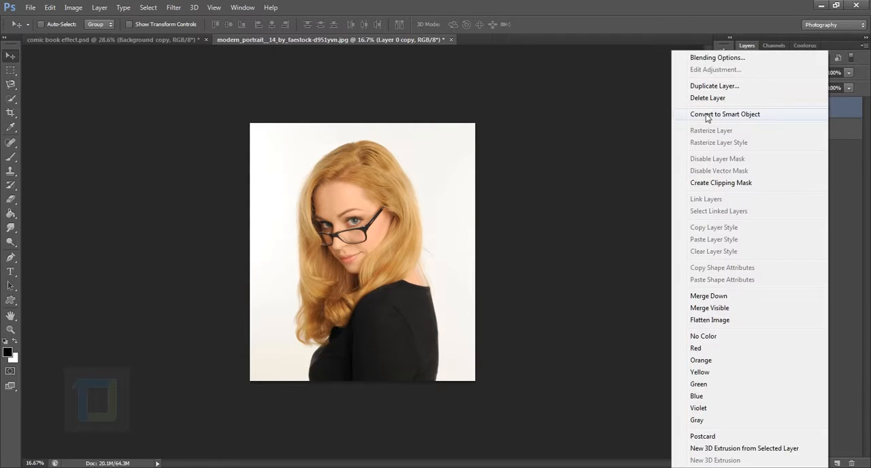
click(754, 114)
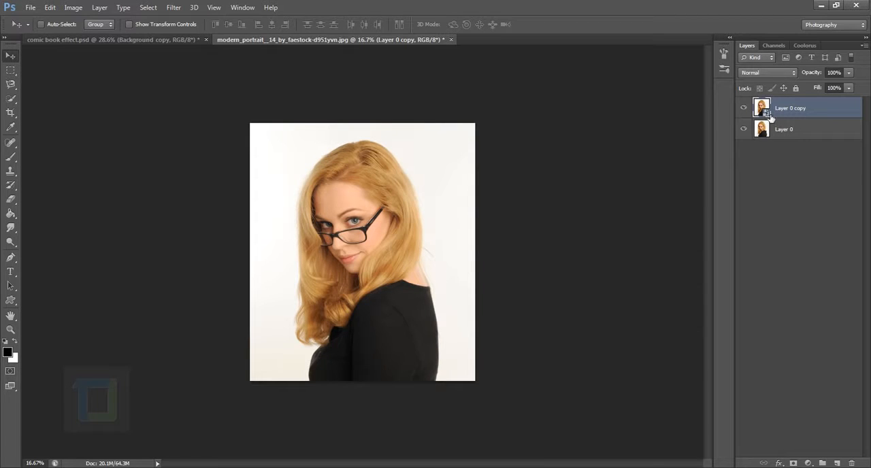
Apply the Poster Edges filter to the smart object with edge thickness 1, edge intensity 1 and posterization 1
click(173, 8)
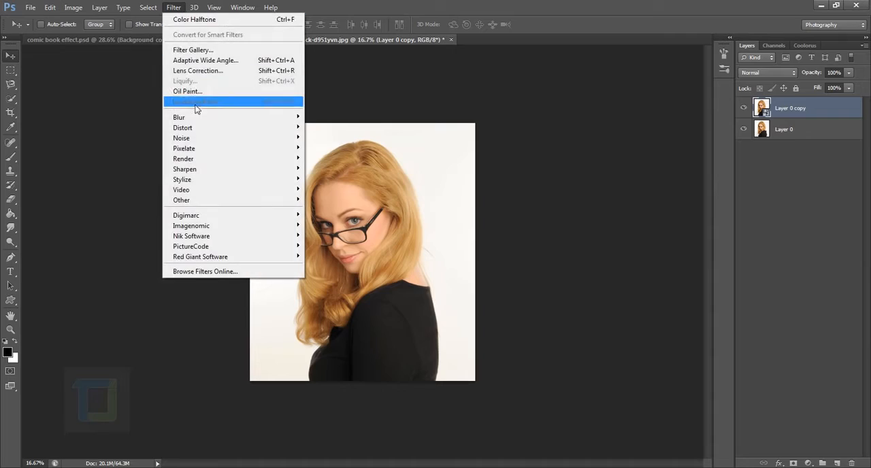
click(197, 50)
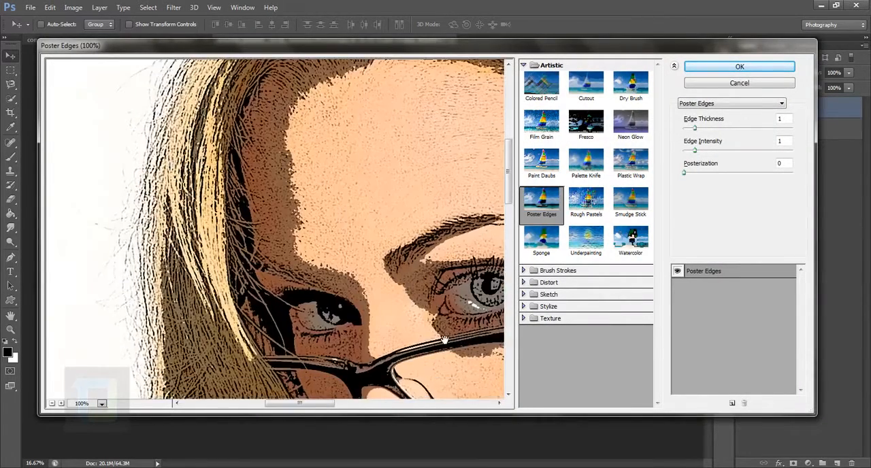
drag(443, 341, 333, 159)
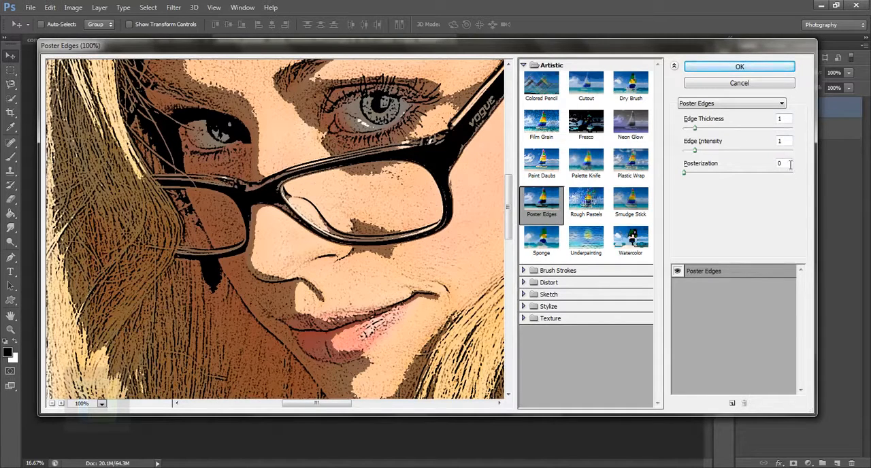
click(790, 164)
text(1)
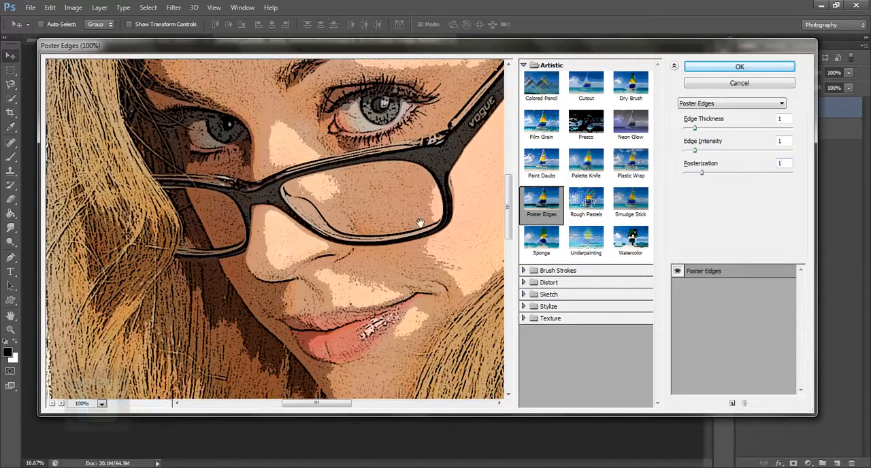
drag(239, 158, 188, 158)
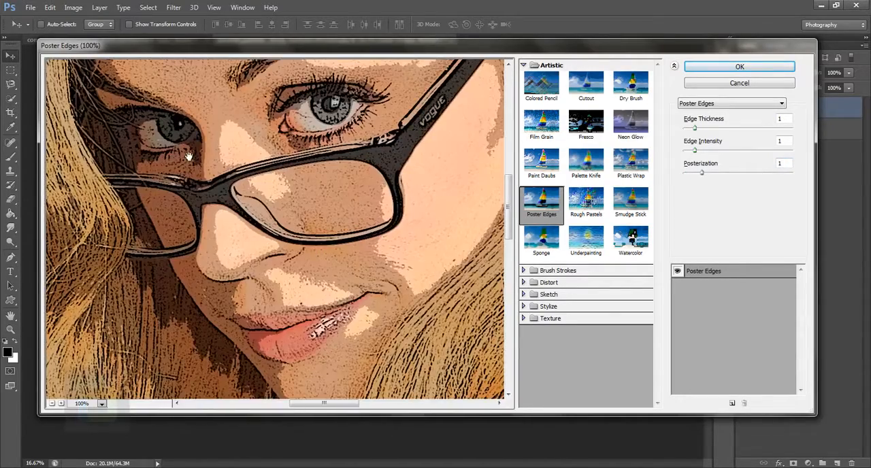
click(52, 404)
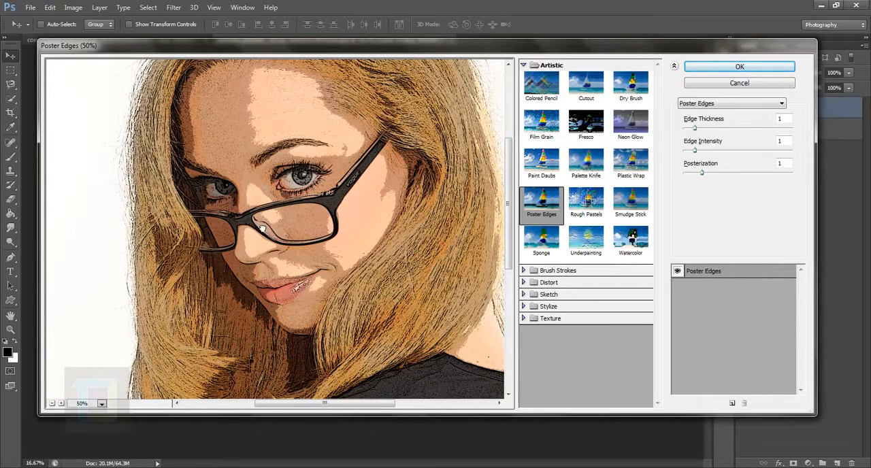
drag(257, 226, 259, 247)
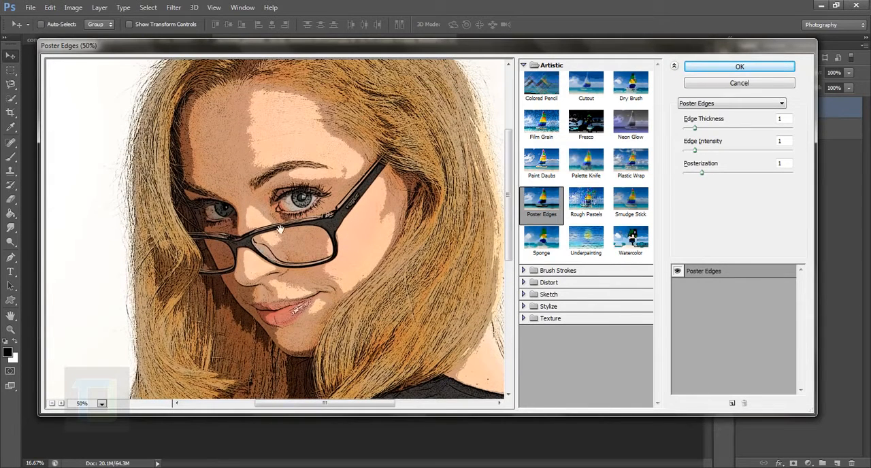
click(740, 67)
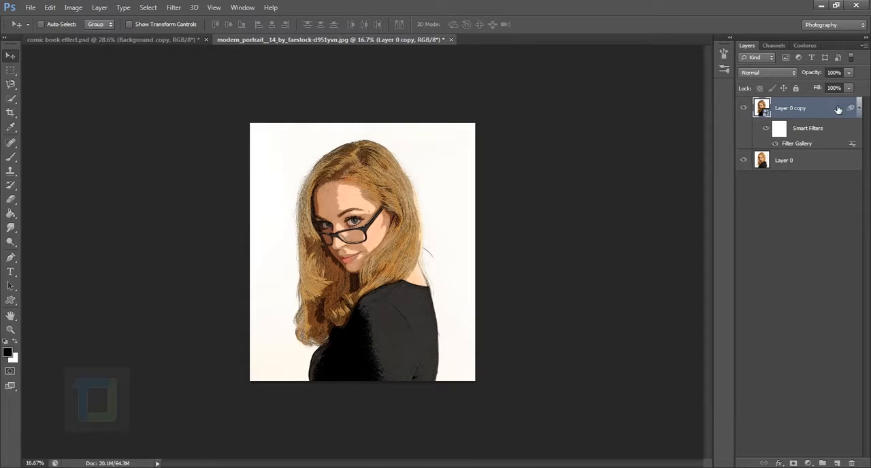
Duplicate the filtered layer and set posterization to 0 in the copy's Poster Edges filter
key(ctrl+j)
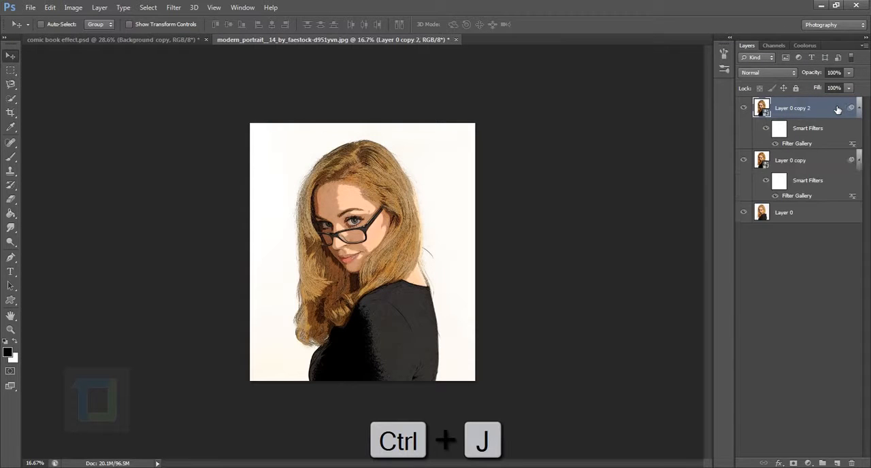
double_click(803, 148)
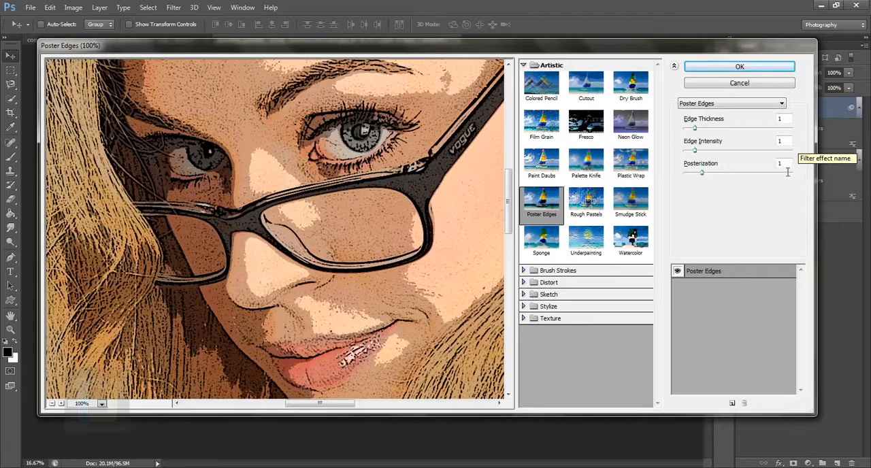
click(787, 171)
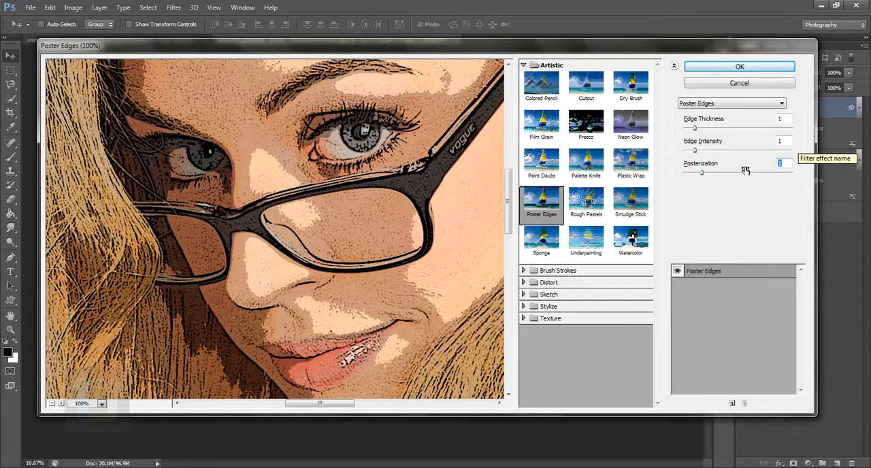
drag(745, 171, 744, 171)
drag(341, 139, 399, 323)
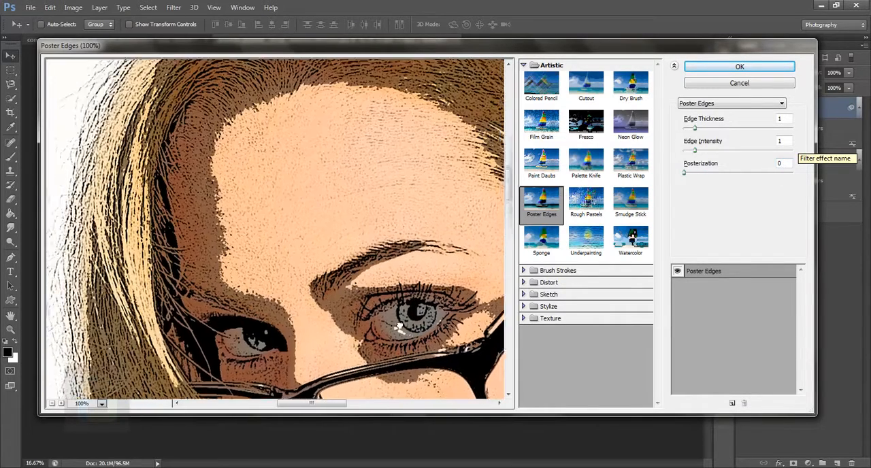
drag(319, 256, 301, 207)
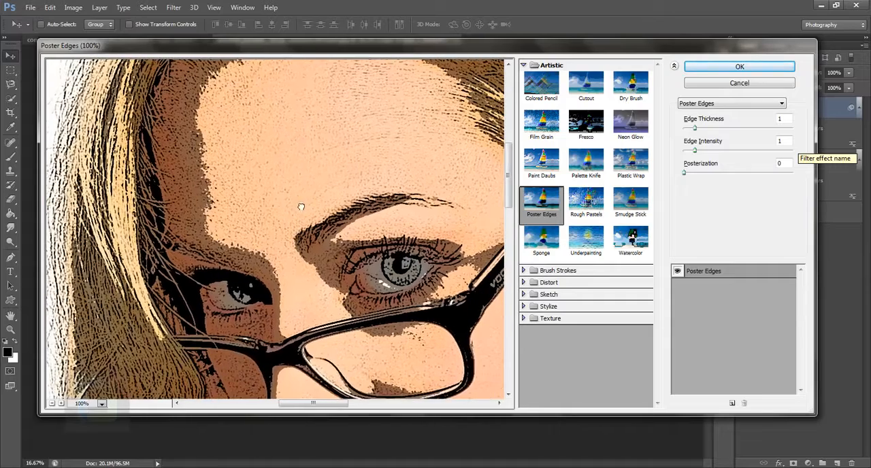
click(792, 172)
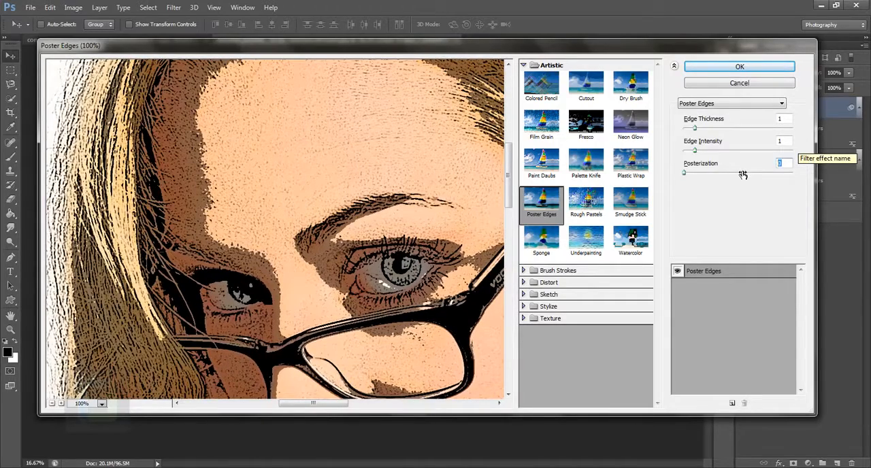
text(1)
drag(327, 185, 340, 230)
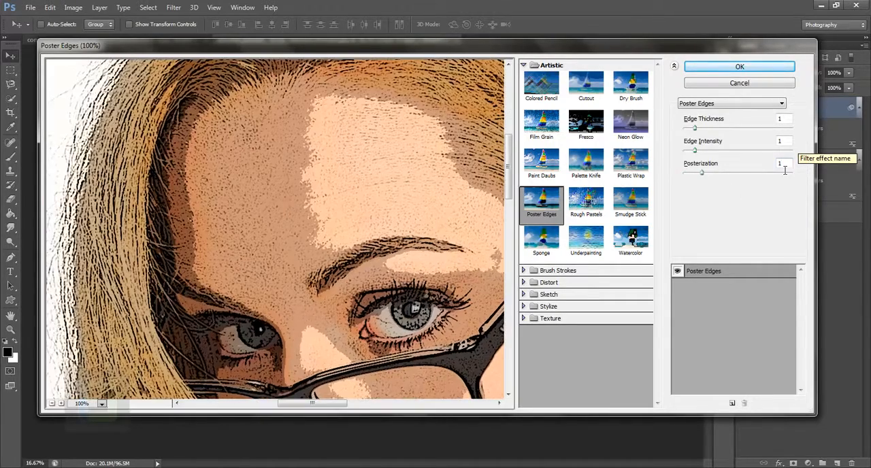
drag(792, 171, 733, 173)
text(0)
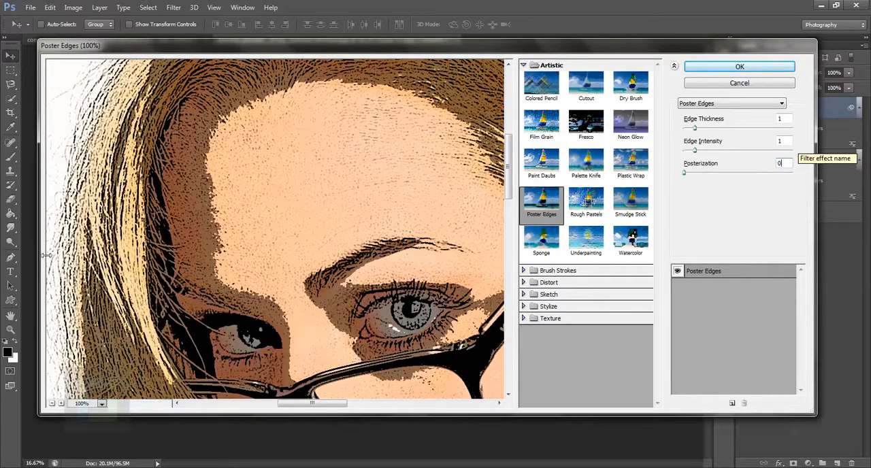
click(739, 67)
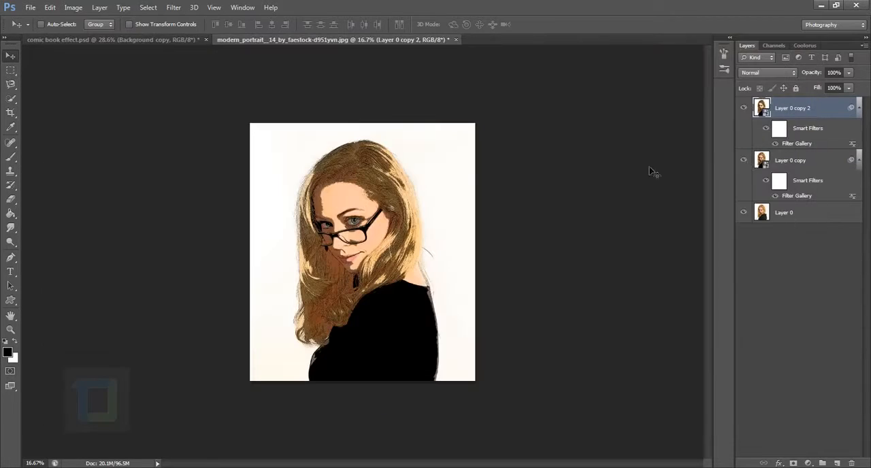
Set the top filtered layer's blend mode to Soft Light and compare the portrait with that layer hidden and shown
key(ctrl+0)
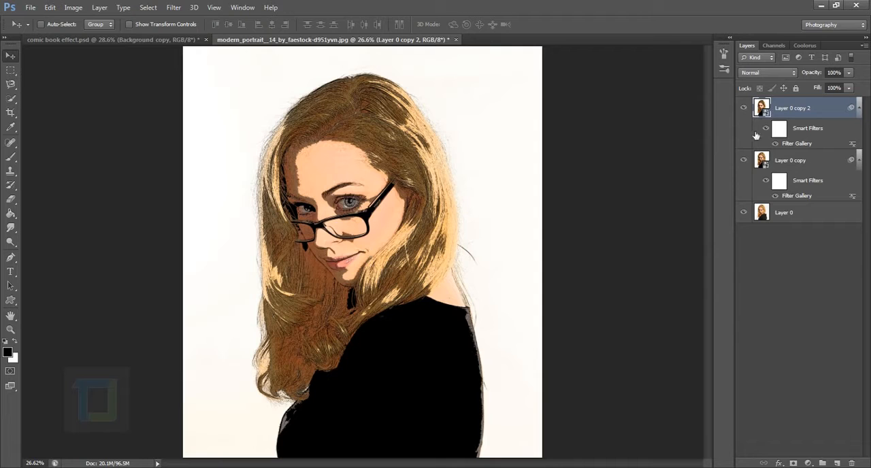
click(794, 71)
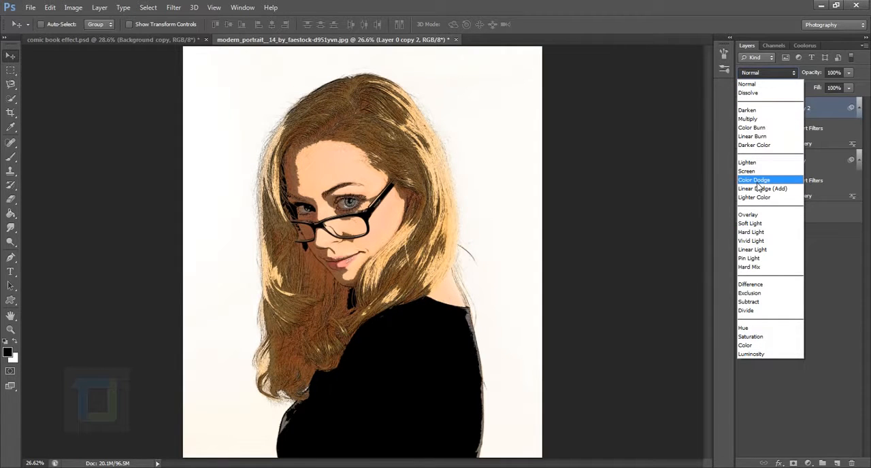
click(759, 224)
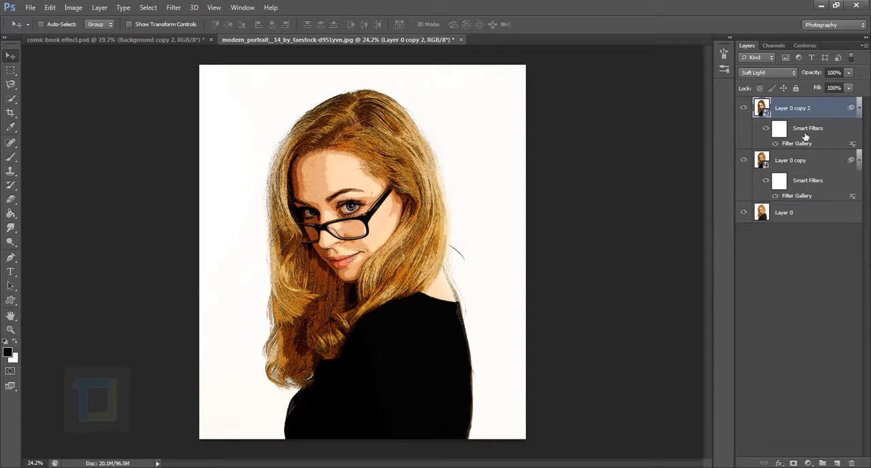
click(744, 109)
click(743, 108)
scroll(333, 199, up, 3)
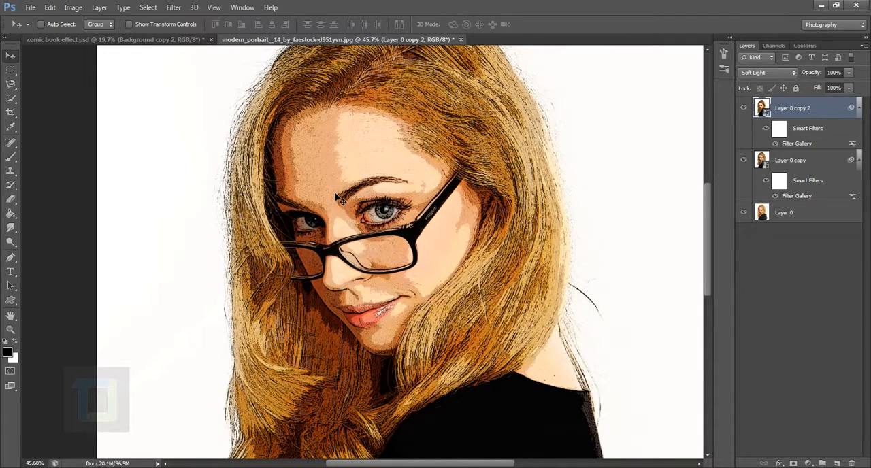
scroll(556, 218, down, 1)
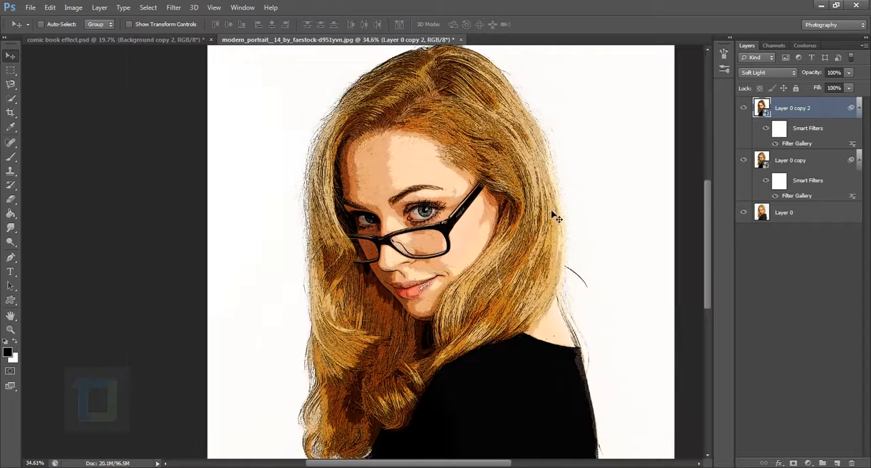
Add a new empty layer above the filtered copies and load the RGB channel's highlights as a selection
click(837, 464)
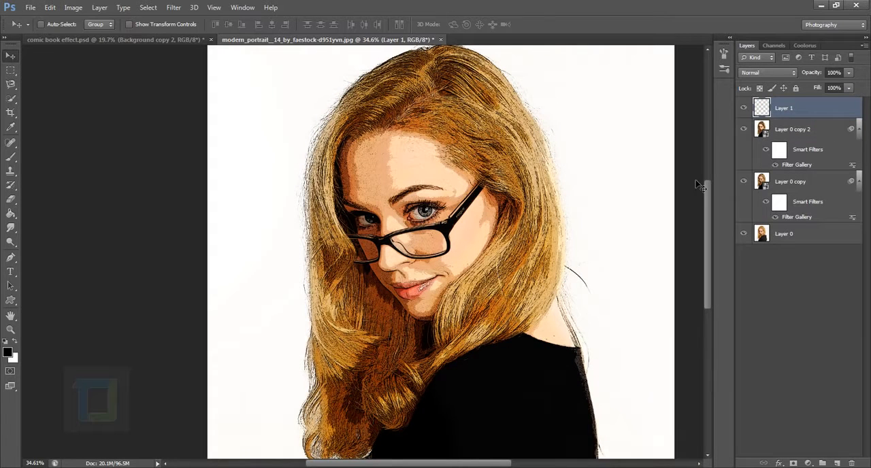
click(775, 45)
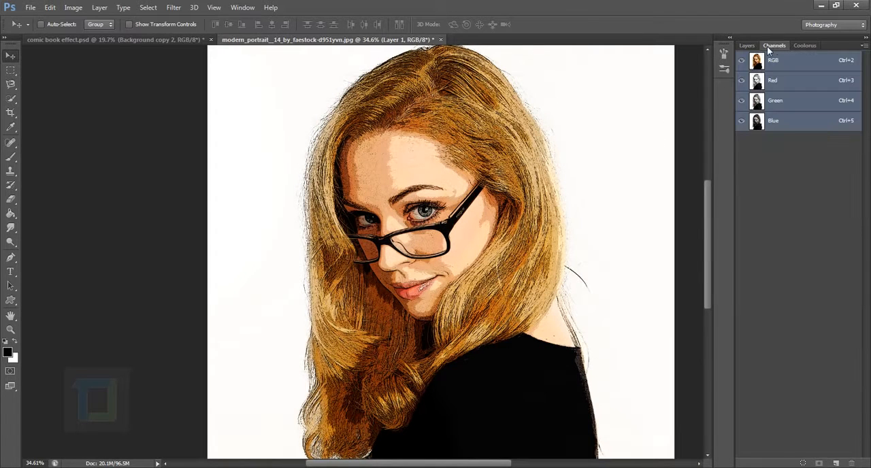
click(745, 46)
click(242, 7)
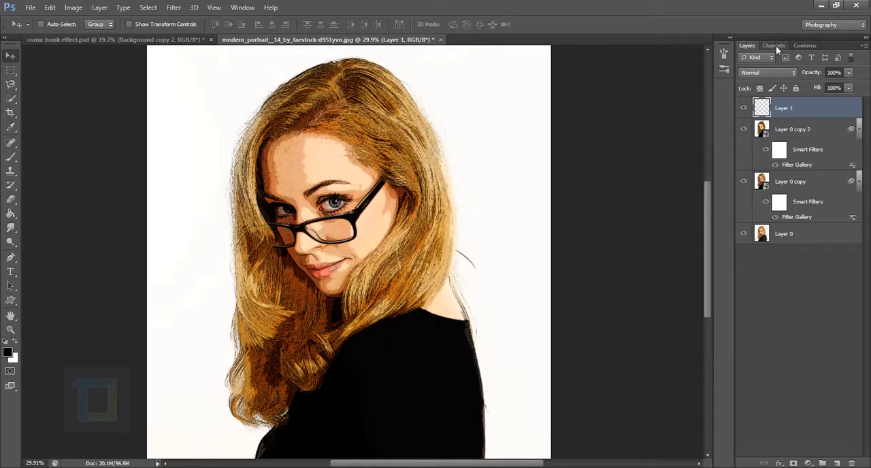
click(775, 45)
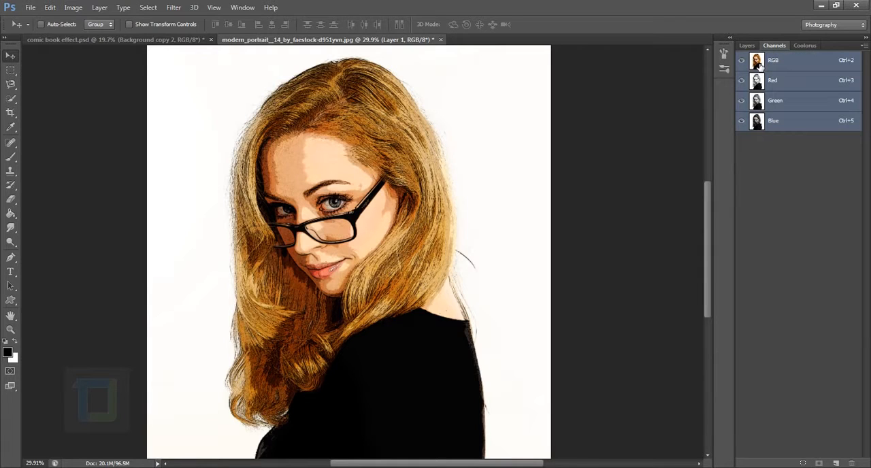
key(ctrl)
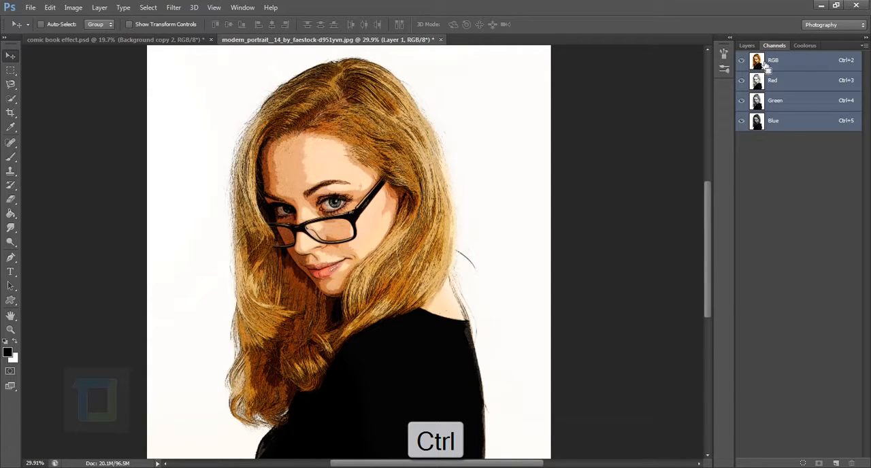
ctrl+click(760, 64)
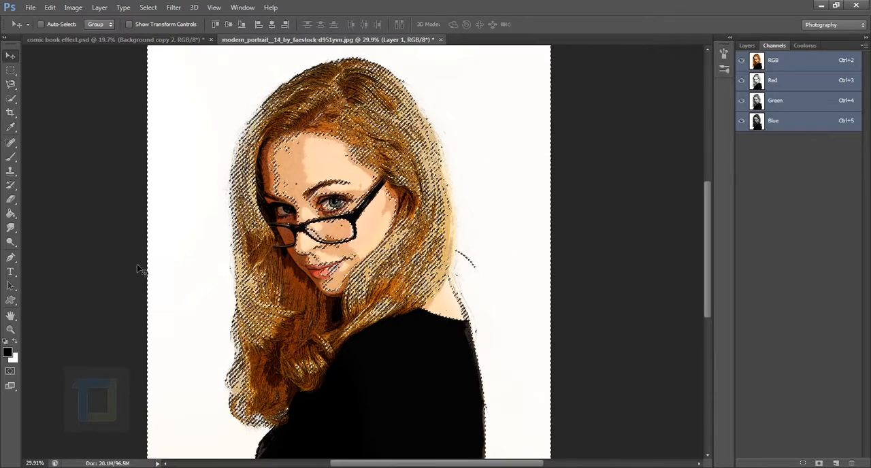
scroll(327, 252, down, 3)
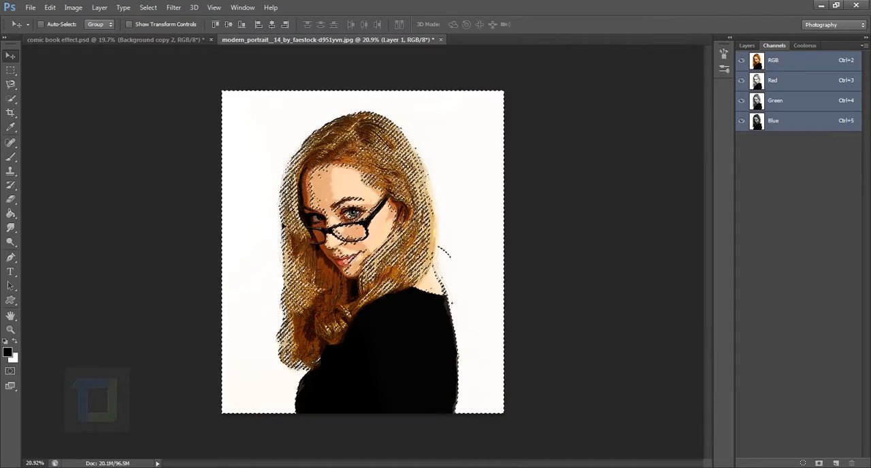
click(746, 45)
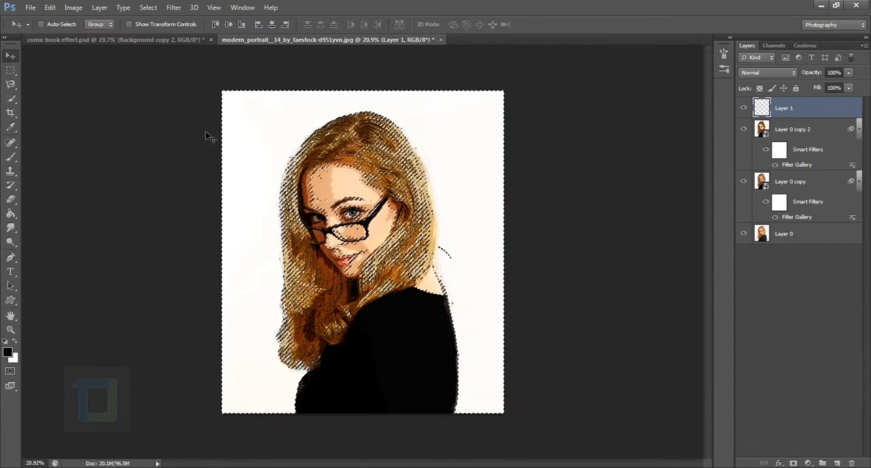
Invert the loaded selection and fill it with the black foreground color on the new empty layer
scroll(173, 158, up, 2)
scroll(174, 159, down, 2)
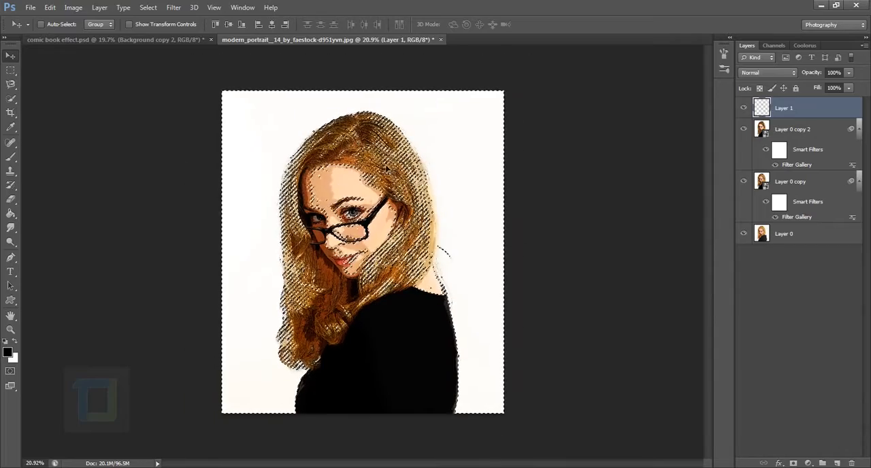
scroll(208, 100, up, 3)
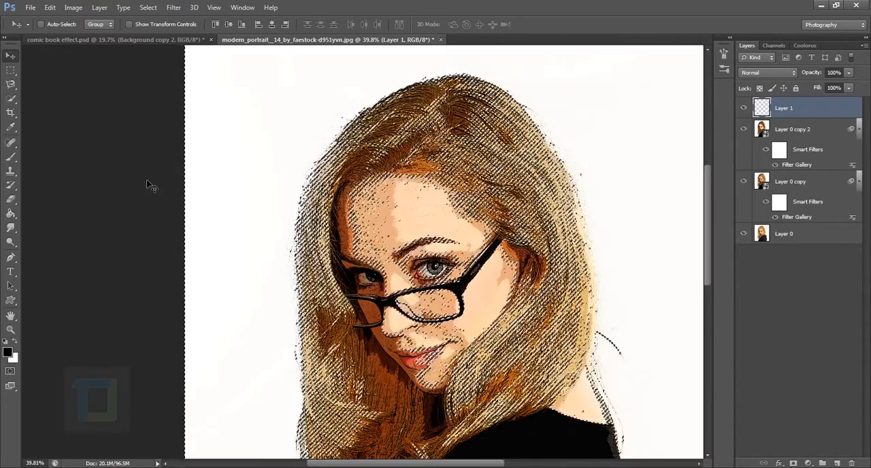
scroll(141, 231, down, 2)
click(149, 7)
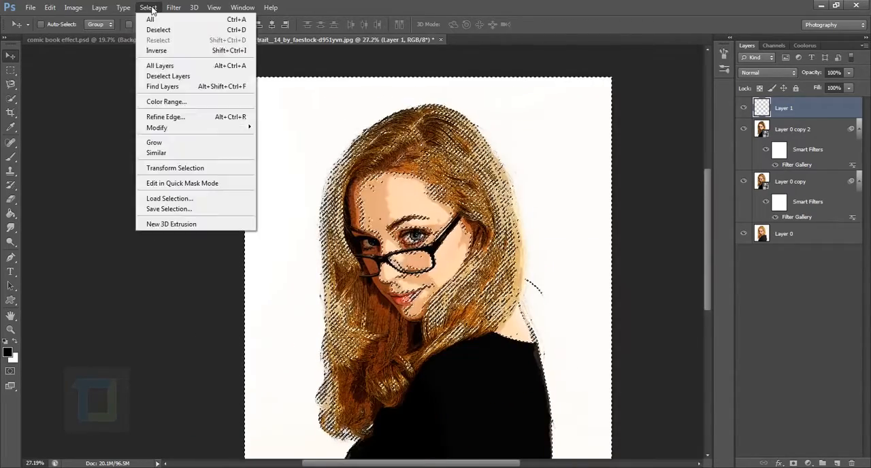
click(169, 52)
scroll(461, 250, down, 1)
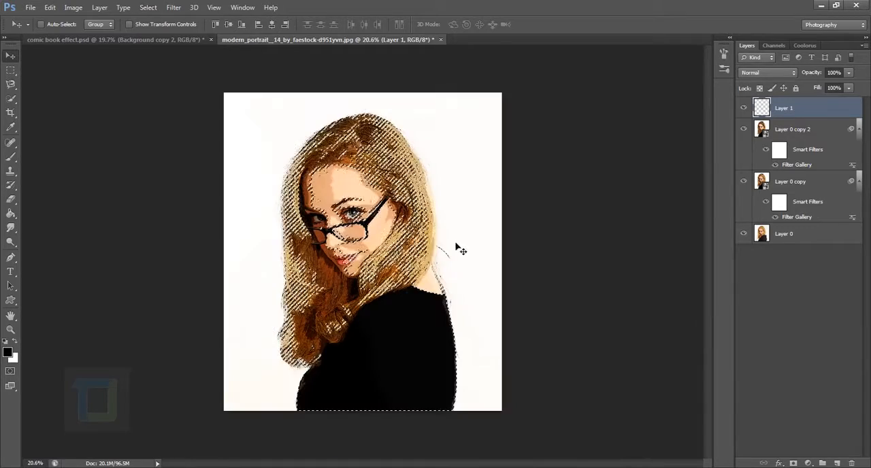
click(10, 216)
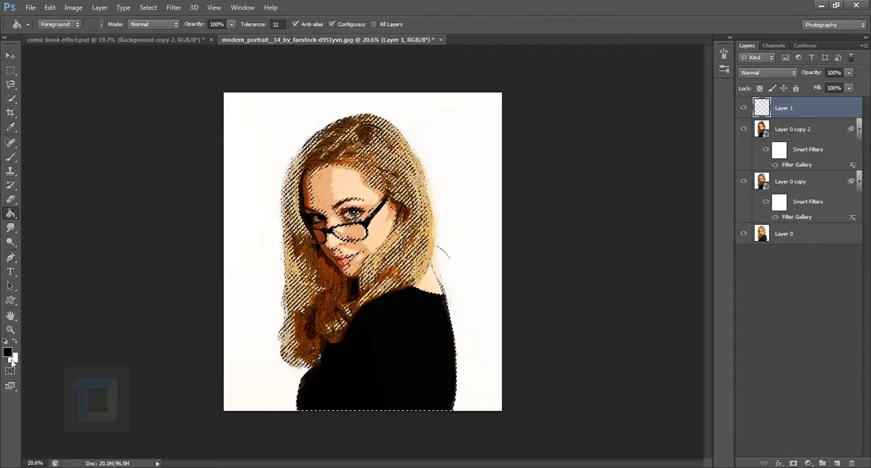
click(337, 195)
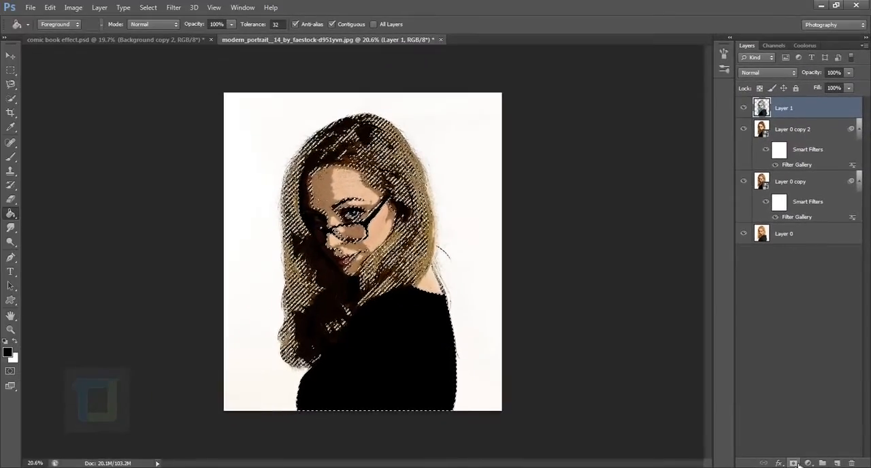
Add a layer mask to the black-filled layer from the active selection and invert the mask
click(795, 462)
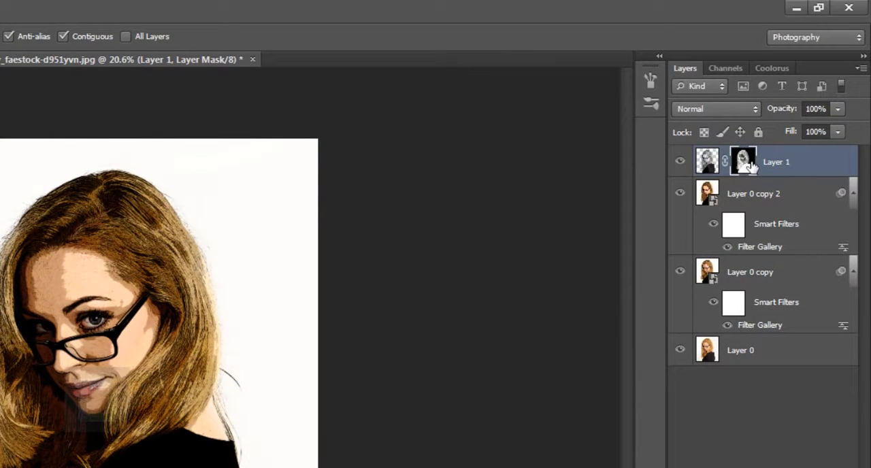
key(ctrl+i)
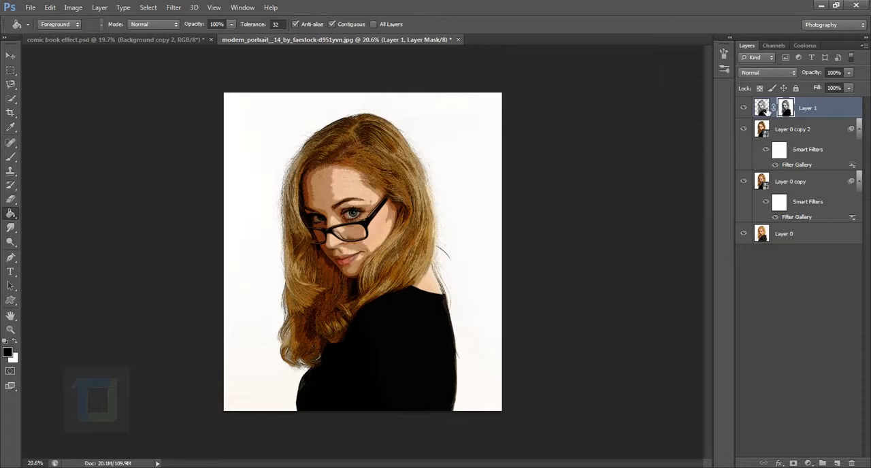
click(766, 111)
Apply a Color Halftone filter with a maximum radius of 10 pixels to Layer 1's mask
click(786, 107)
click(174, 7)
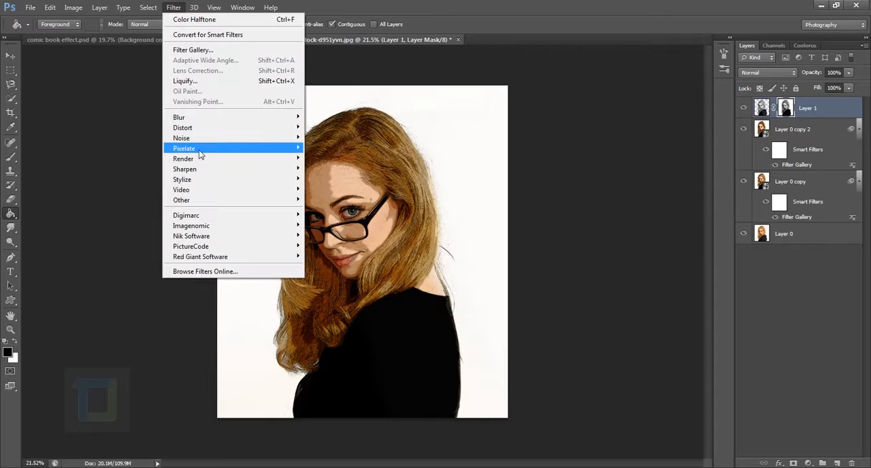
mouse_move(238, 153)
click(313, 148)
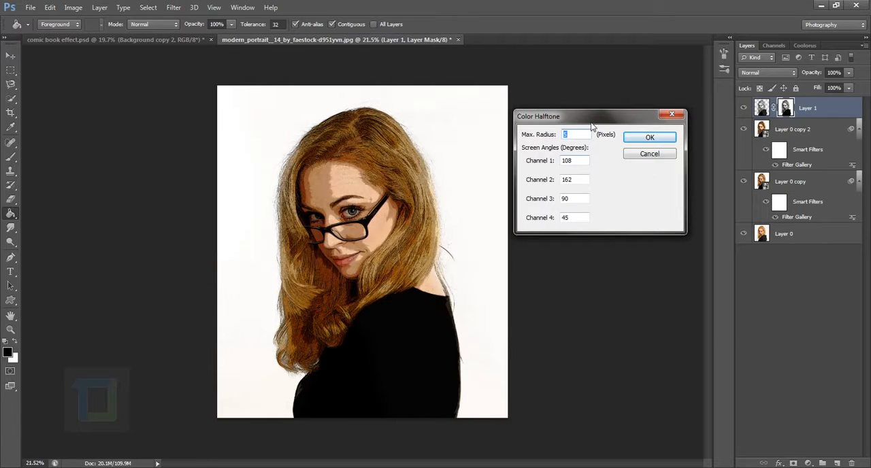
drag(594, 122, 606, 120)
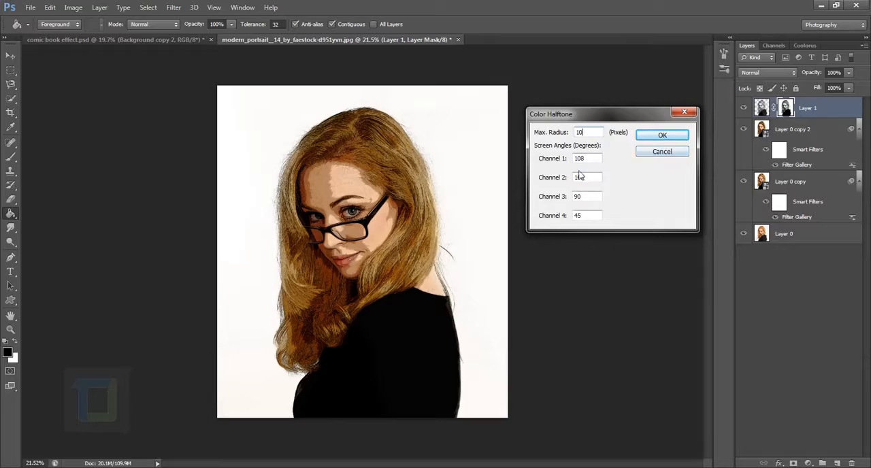
click(663, 136)
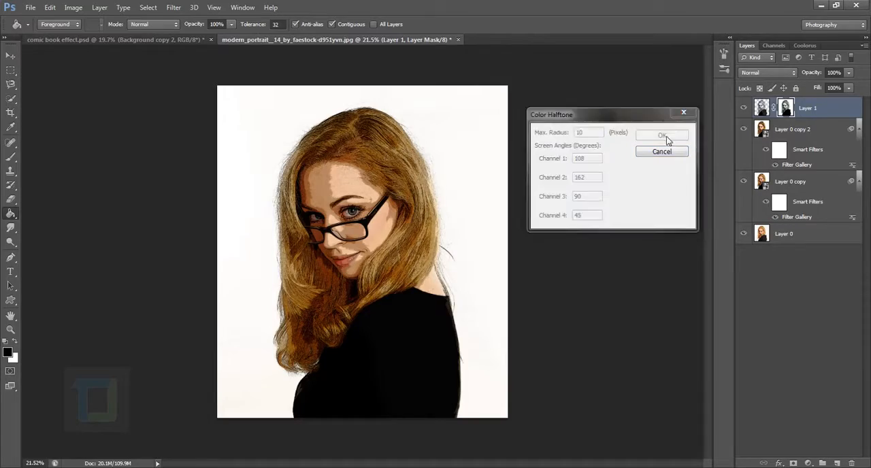
Examine the halftone dot pattern on the face and hair up close and across the whole portrait
scroll(290, 220, up, 3)
scroll(291, 220, up, 2)
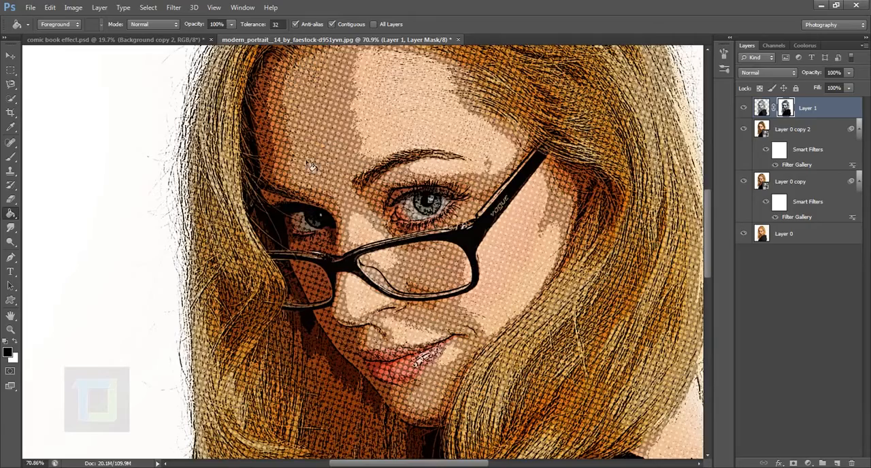
scroll(325, 169, down, 2)
scroll(330, 175, up, 1)
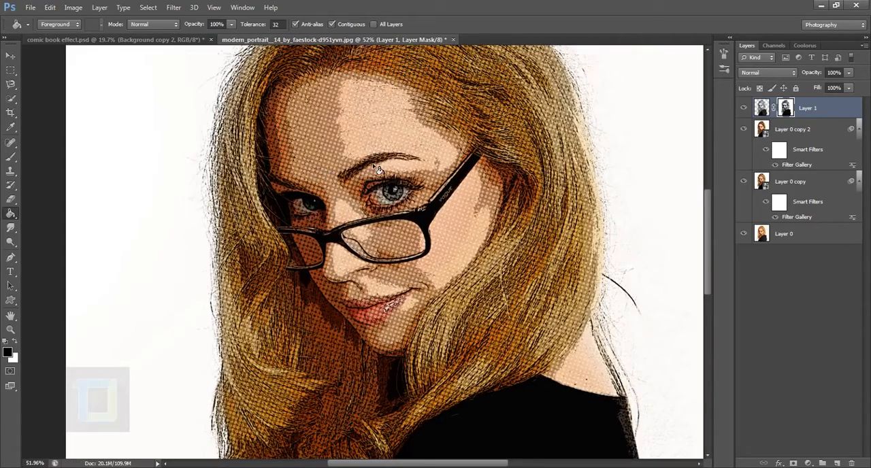
scroll(379, 168, up, 1)
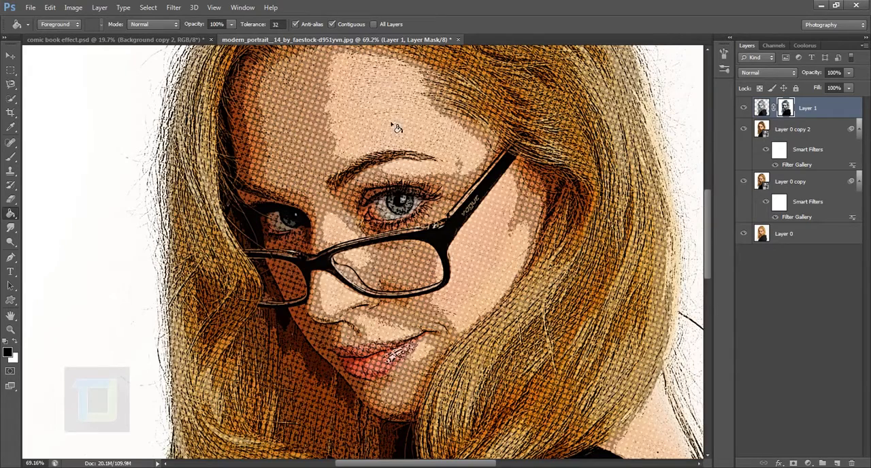
scroll(397, 127, down, 2)
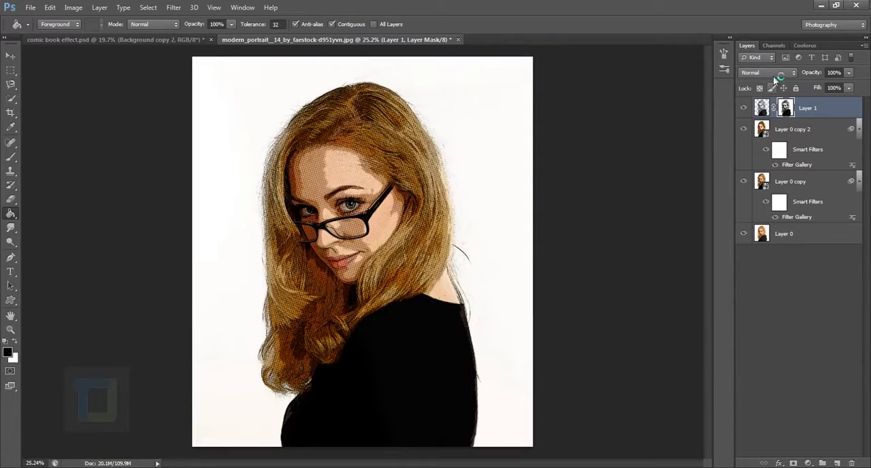
click(773, 46)
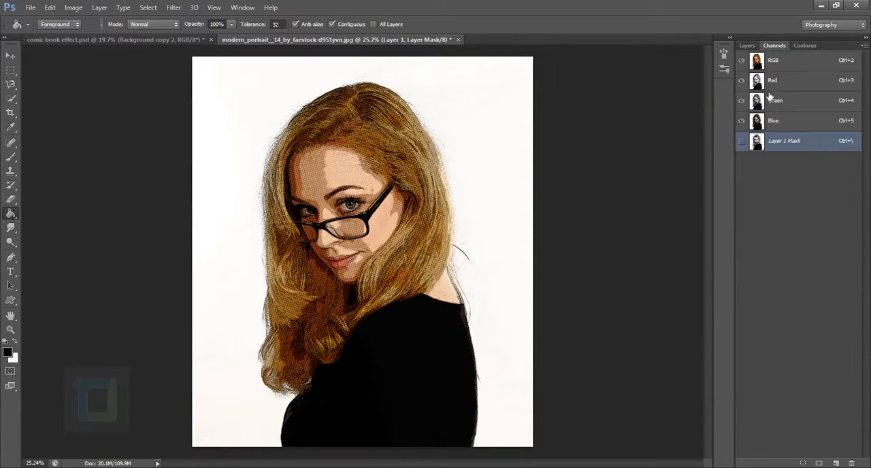
click(747, 46)
scroll(249, 231, up, 3)
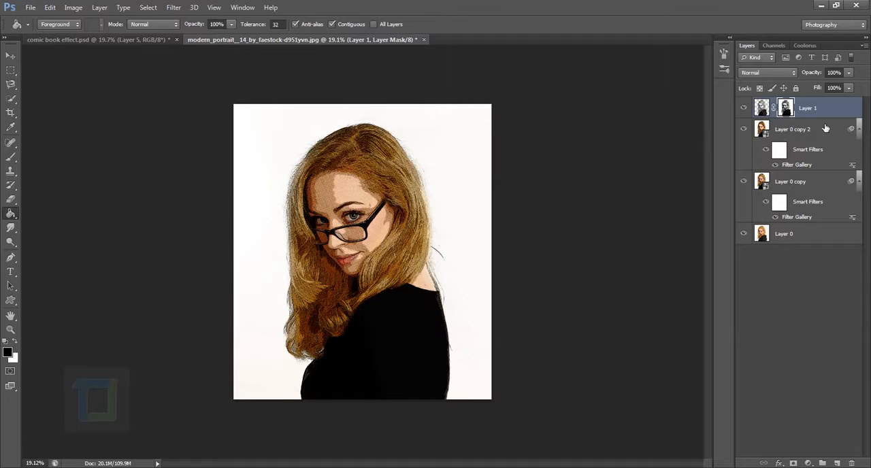
Add a new empty layer on top and select the entire canvas with the Rectangular Marquee tool
click(837, 463)
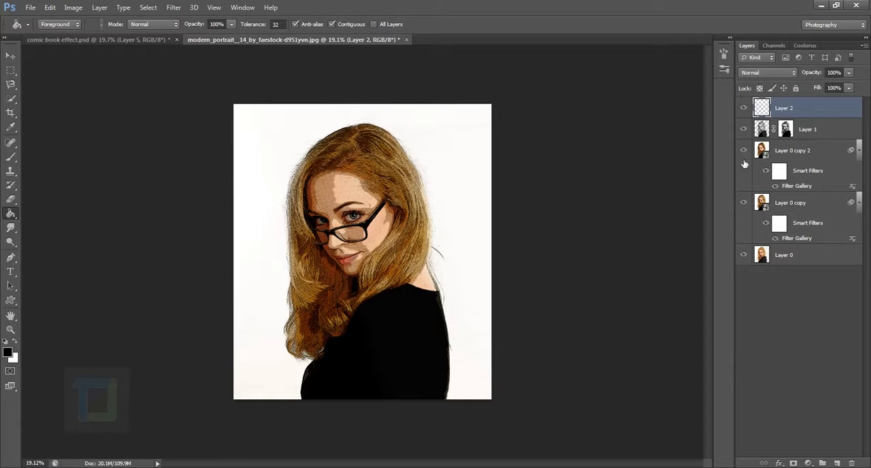
click(11, 70)
click(72, 69)
drag(242, 104, 626, 449)
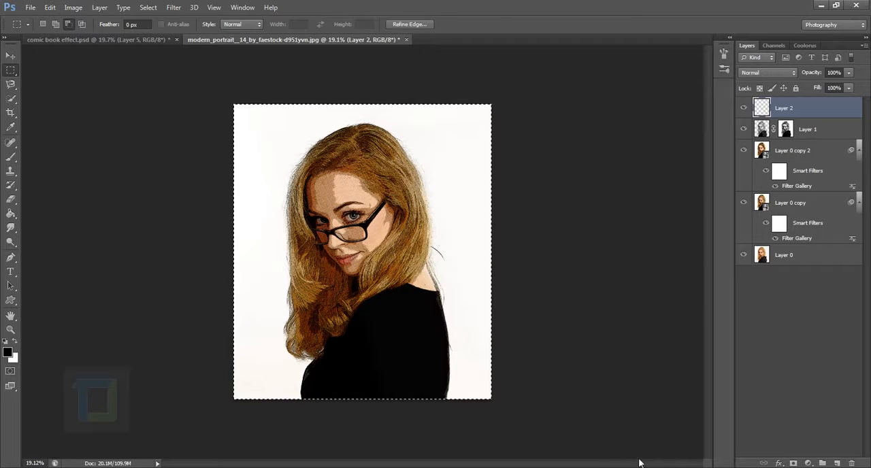
right_click(233, 188)
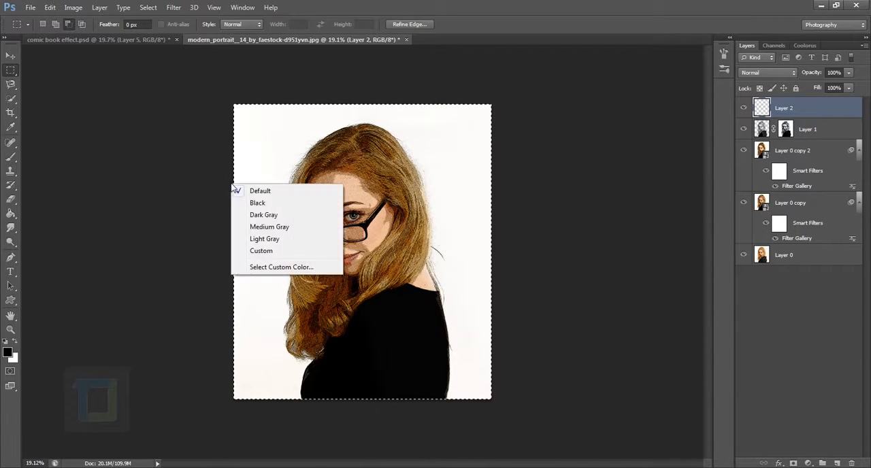
click(184, 181)
Stroke the canvas selection on the new layer with a white (ffffff) 100 px border, location Center
right_click(274, 143)
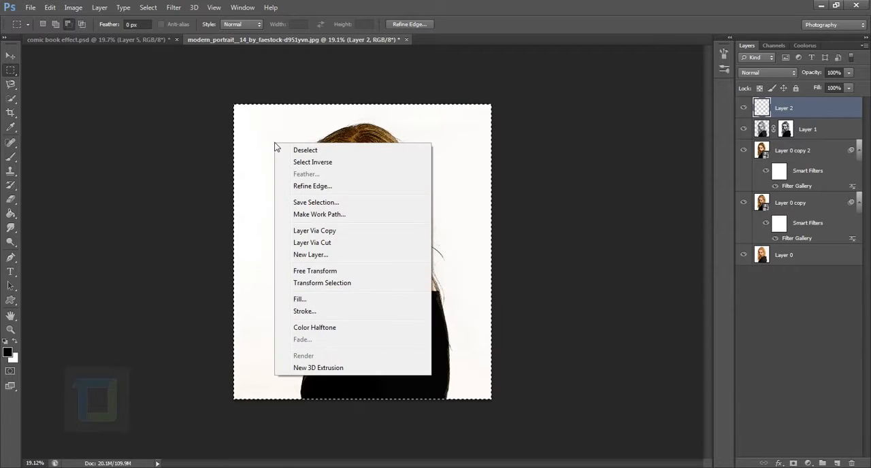
click(304, 312)
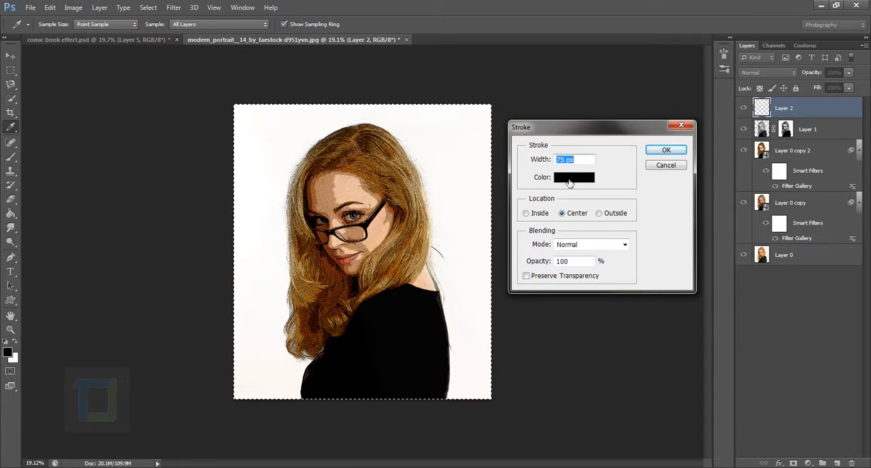
click(570, 178)
click(489, 157)
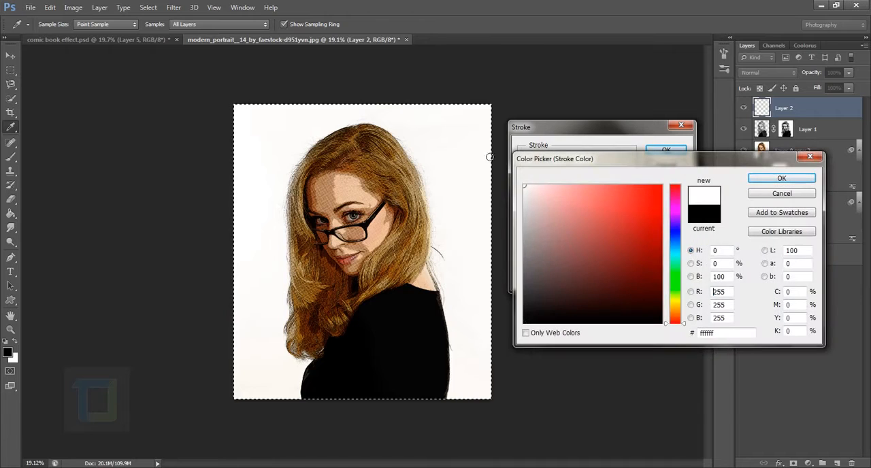
click(777, 177)
text(100)
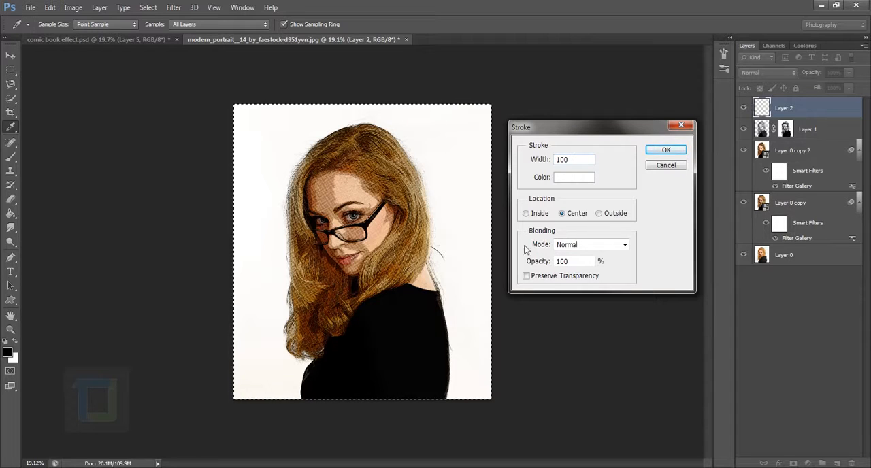
click(561, 213)
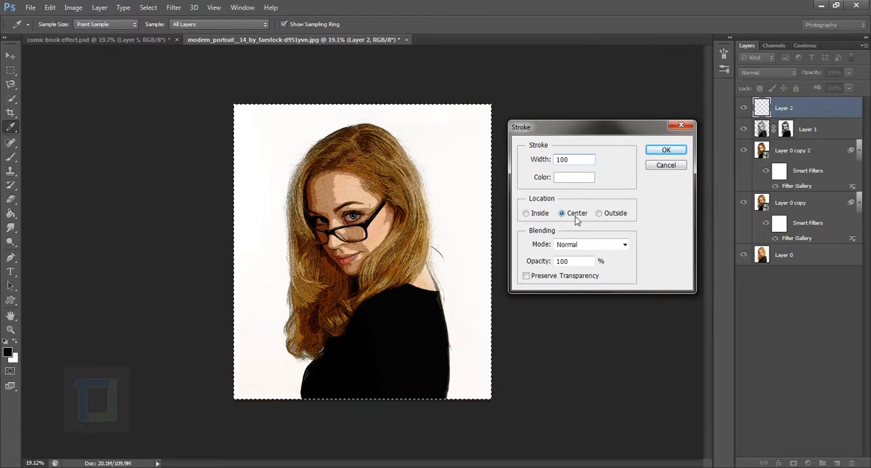
click(666, 149)
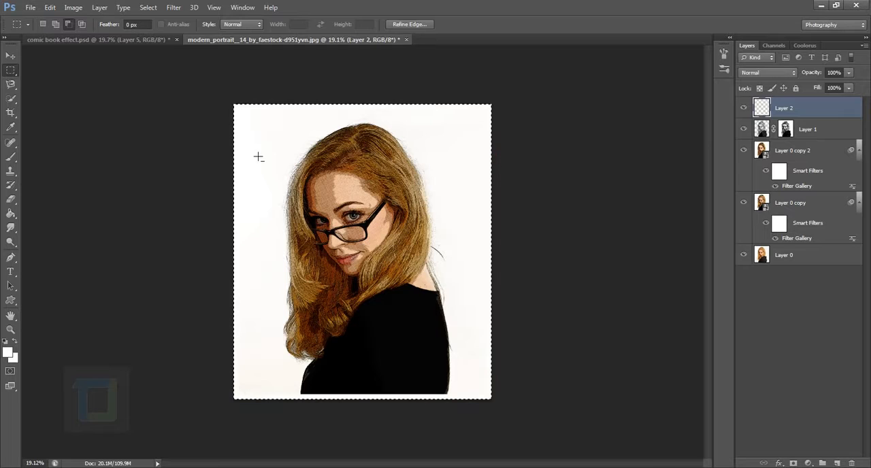
Give Layer 2's white border a 5 px black Stroke layer style, position Outside, and deselect the canvas
scroll(395, 409, up, 3)
scroll(394, 409, up, 3)
drag(411, 407, 441, 125)
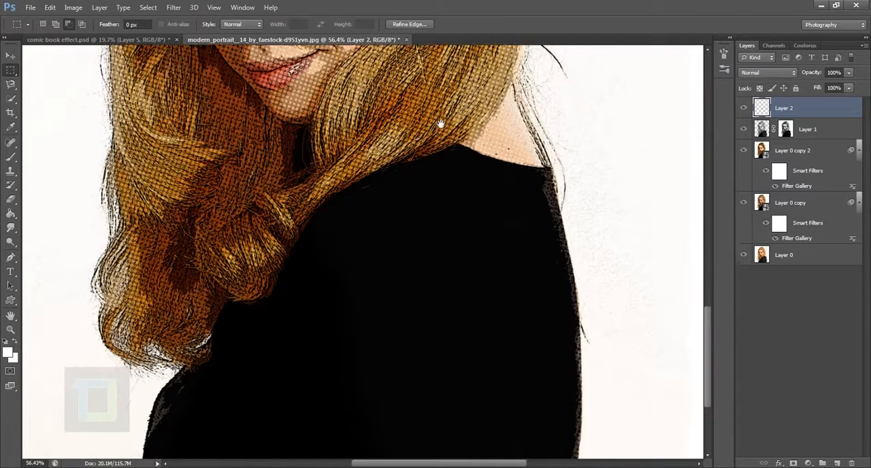
scroll(397, 232, down, 3)
scroll(397, 232, down, 3)
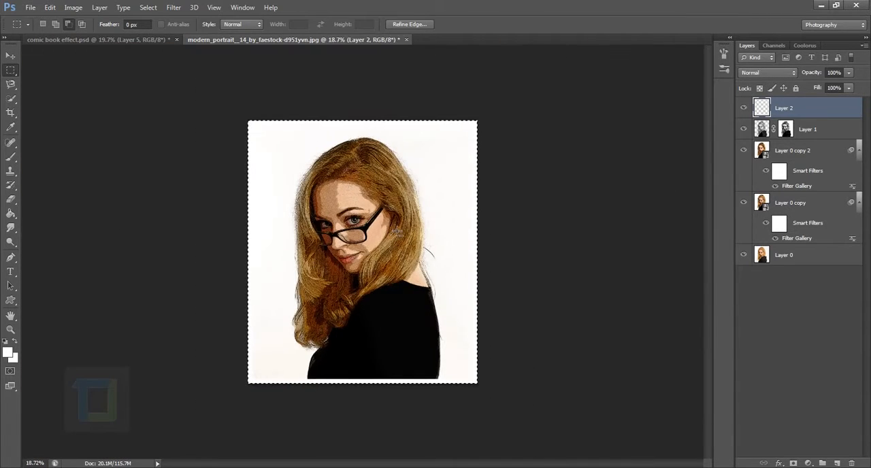
scroll(398, 232, up, 1)
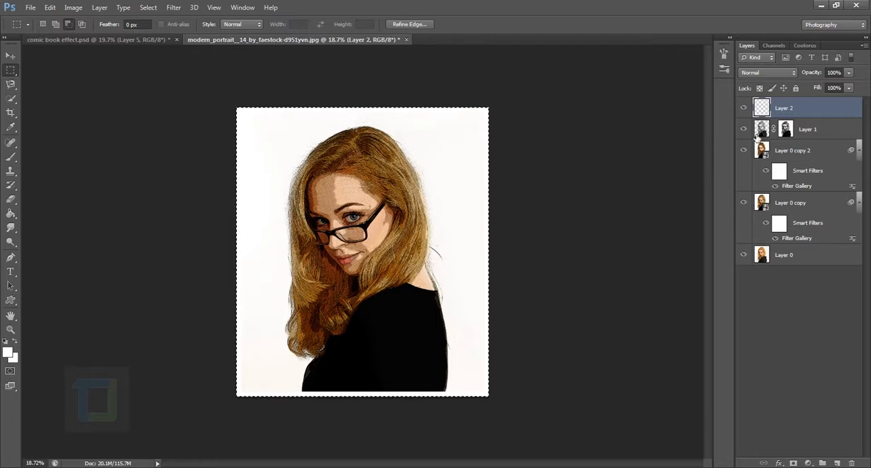
double_click(854, 113)
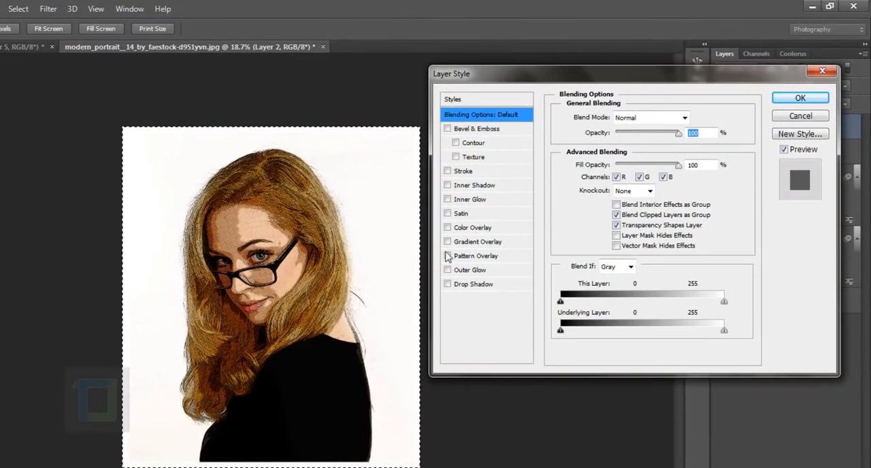
click(447, 171)
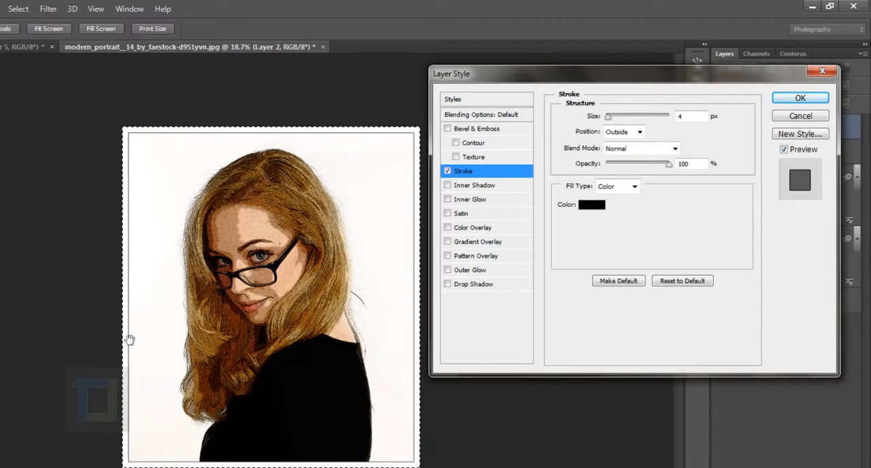
scroll(125, 209, up, 1)
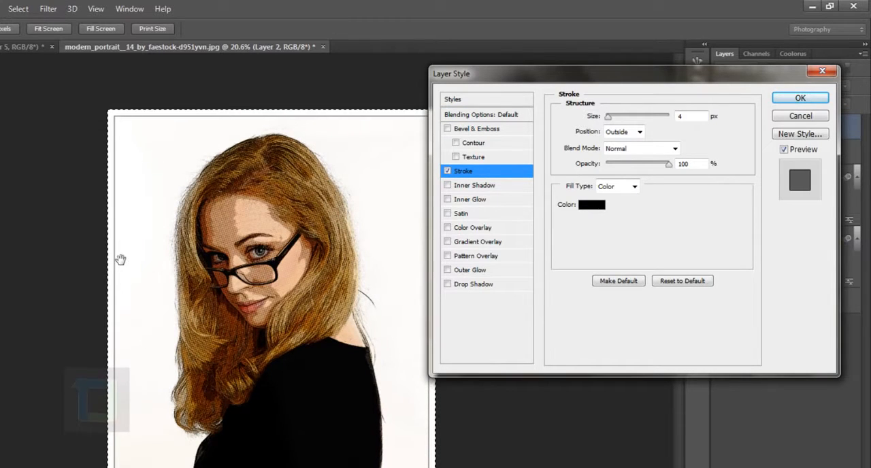
drag(694, 117, 654, 117)
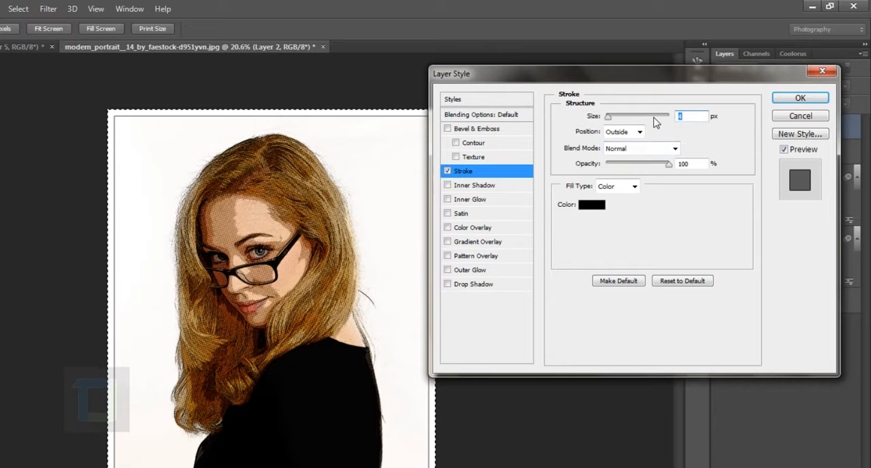
text(5)
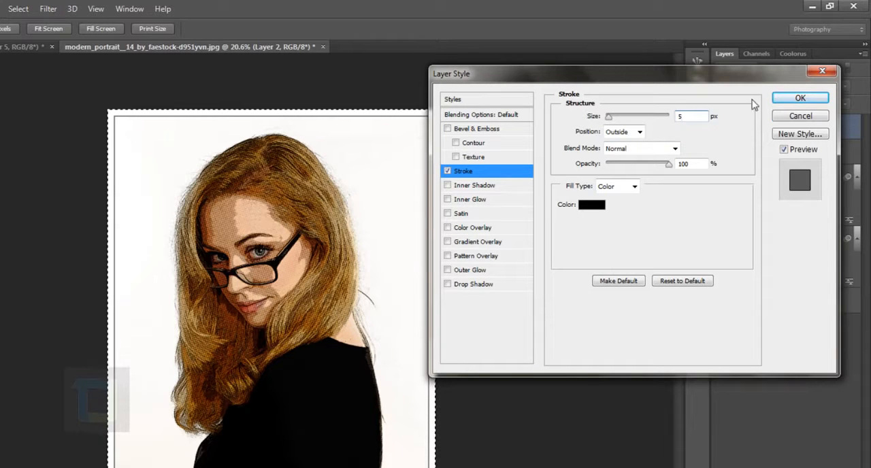
click(796, 98)
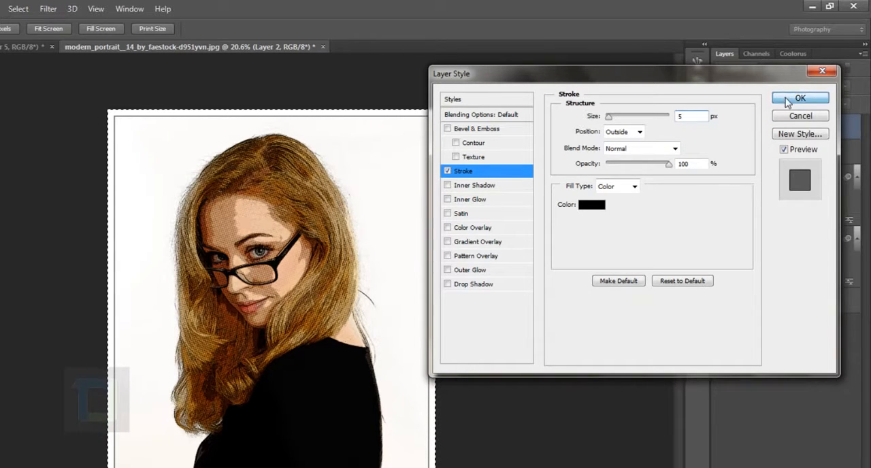
key(ctrl+d)
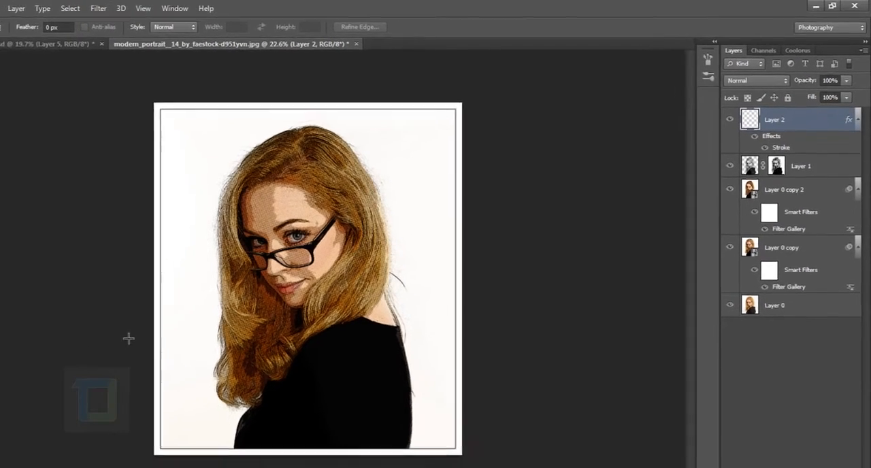
scroll(128, 338, up, 8)
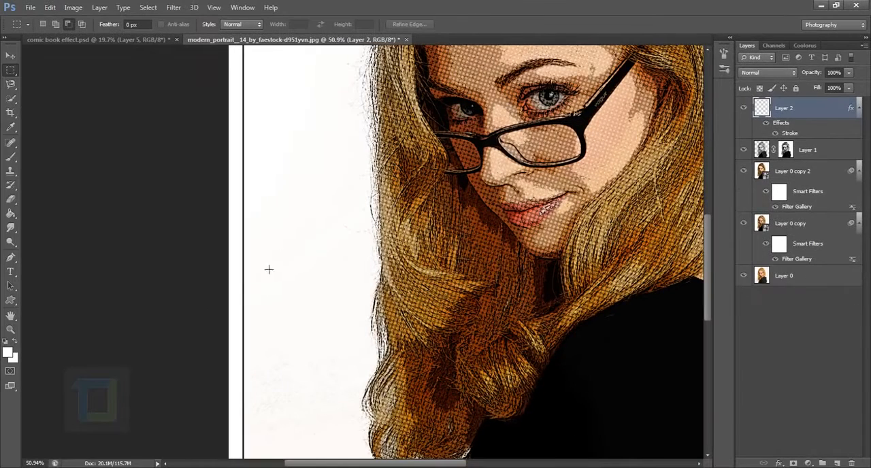
scroll(243, 280, down, 8)
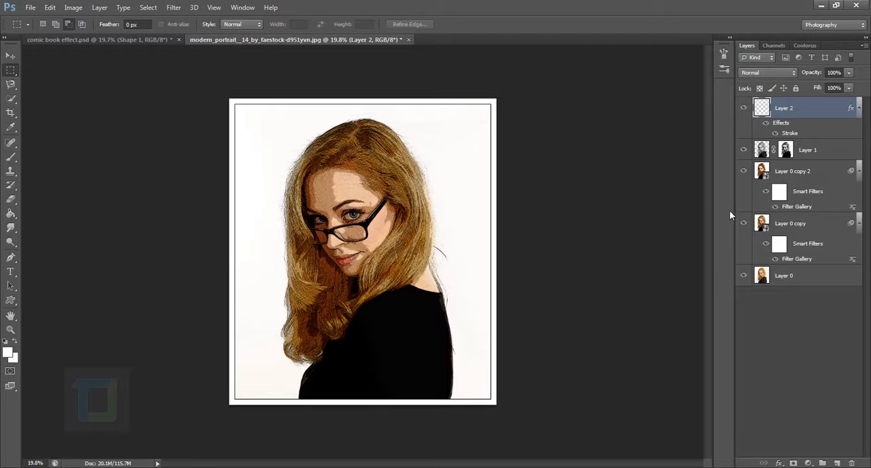
Activate the Custom Shape tool and replace the current shape presets with the default shapes
click(11, 300)
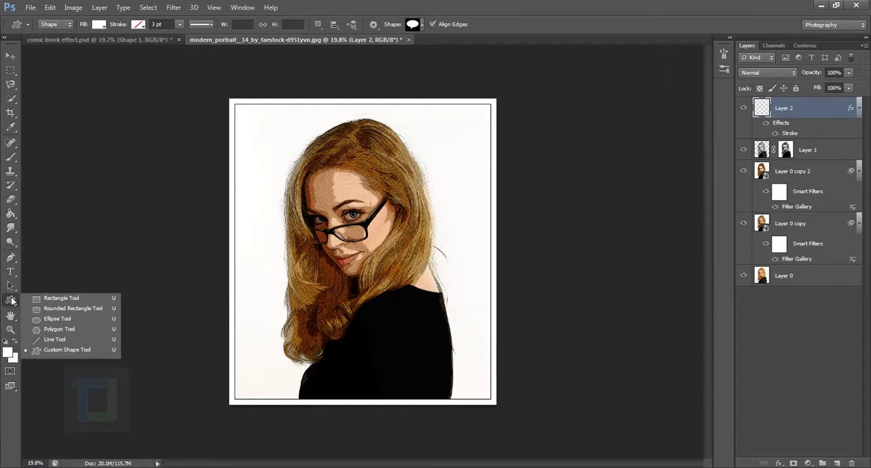
click(46, 350)
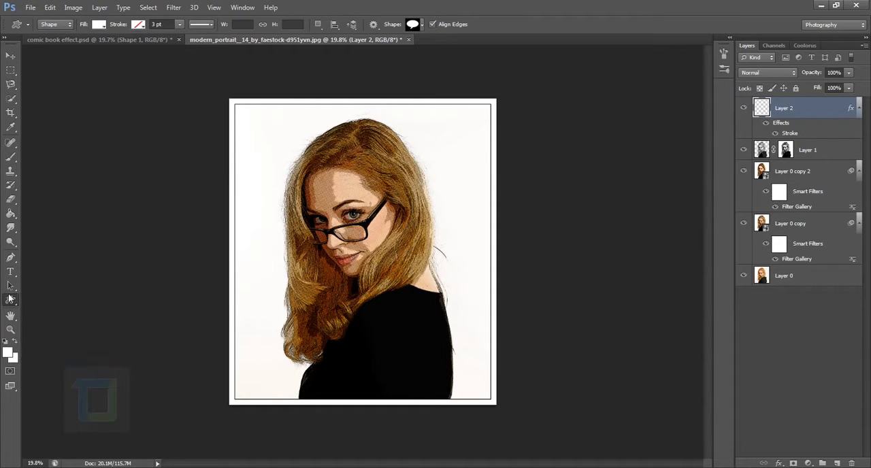
click(10, 302)
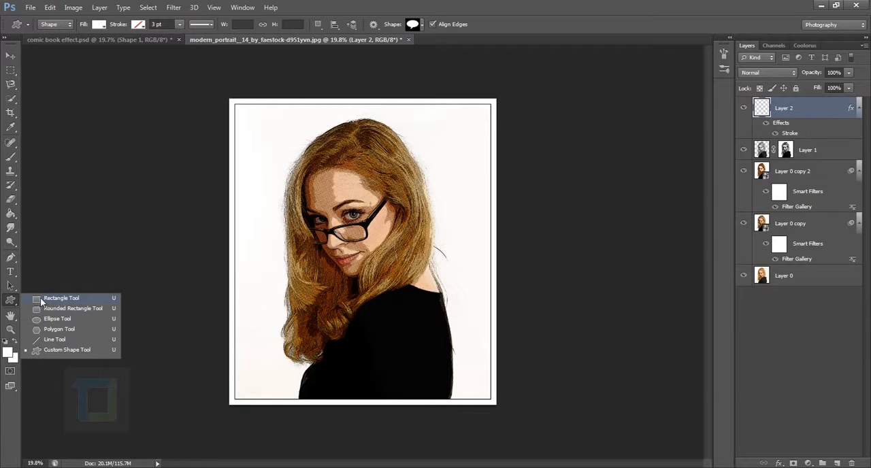
click(51, 352)
click(420, 23)
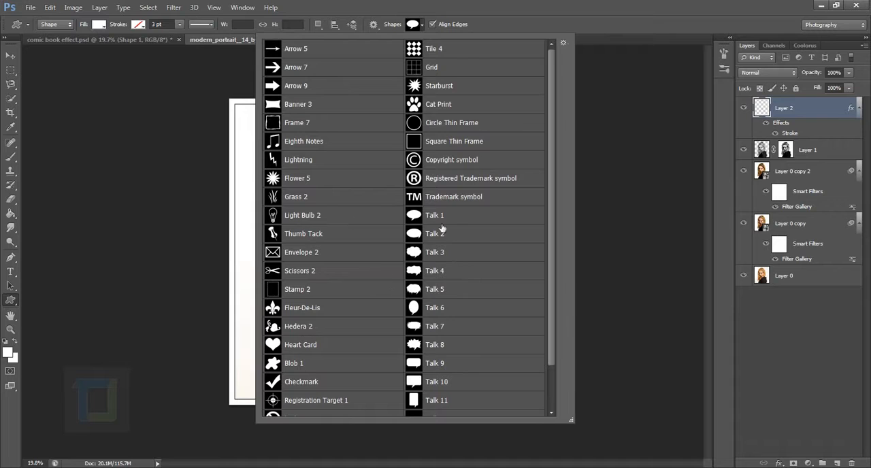
click(563, 43)
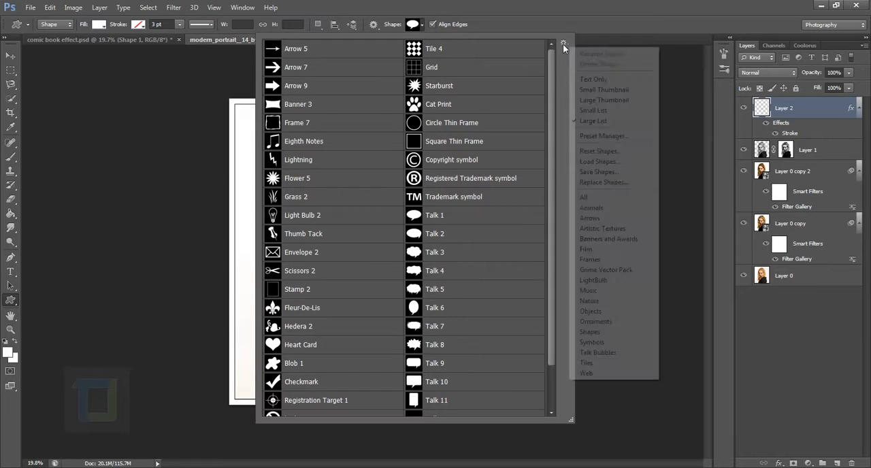
click(605, 151)
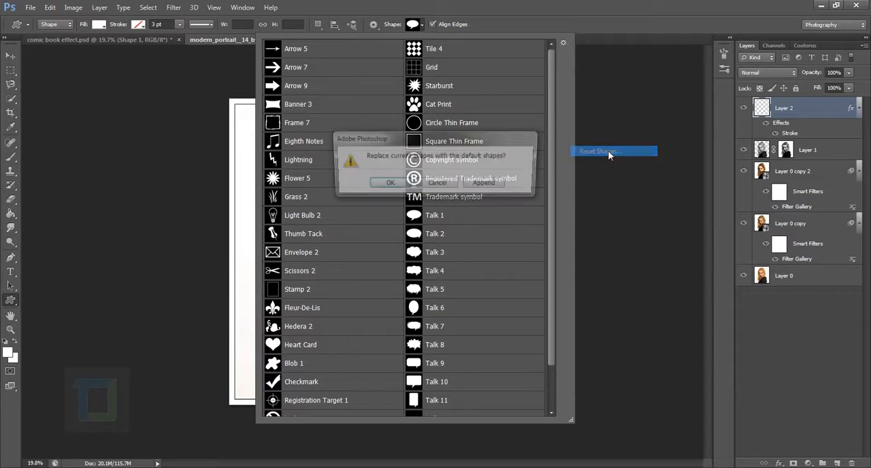
click(385, 191)
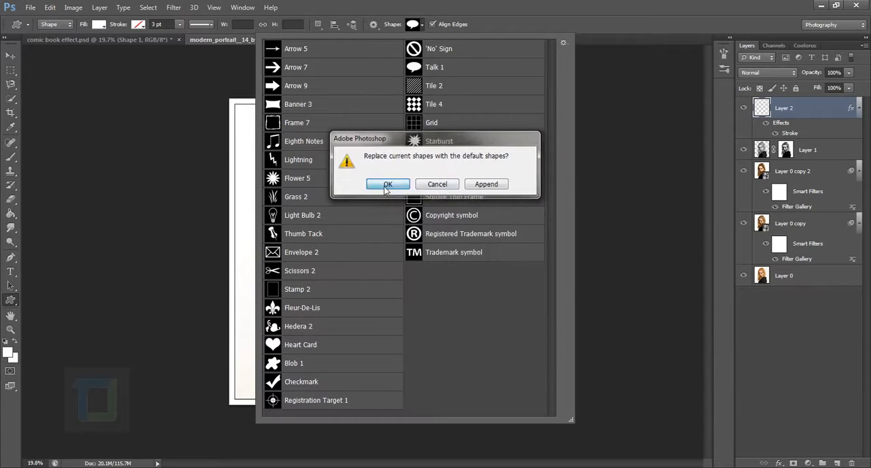
Append the Talk Bubbles set to the custom shapes and choose the Talk 1 shape
click(564, 43)
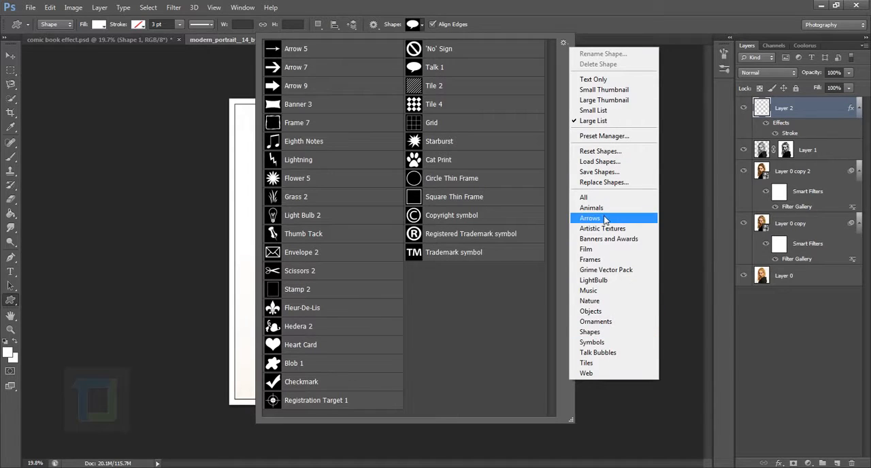
click(599, 353)
click(484, 185)
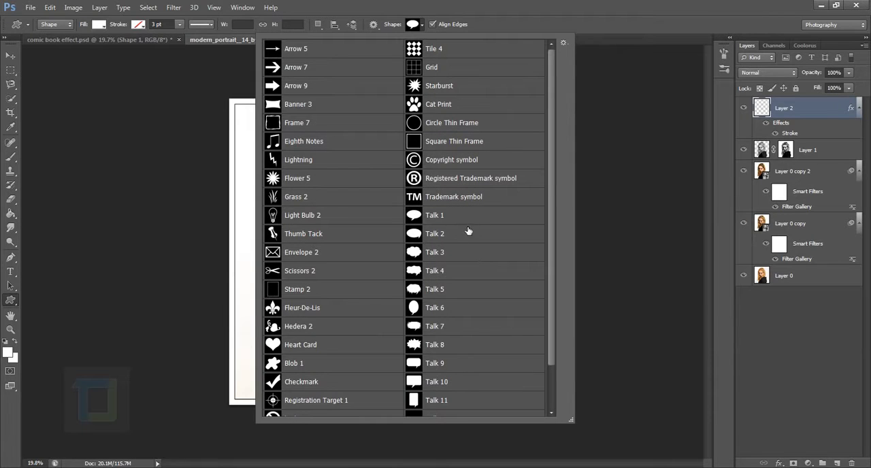
click(449, 237)
click(456, 215)
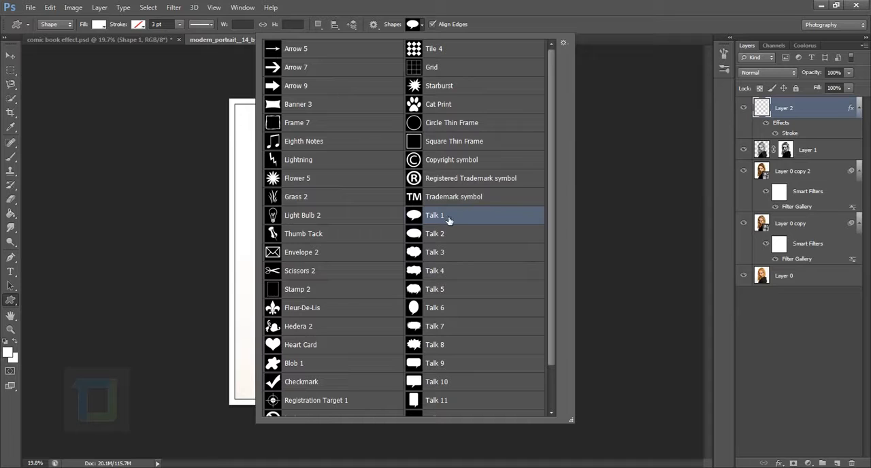
click(748, 132)
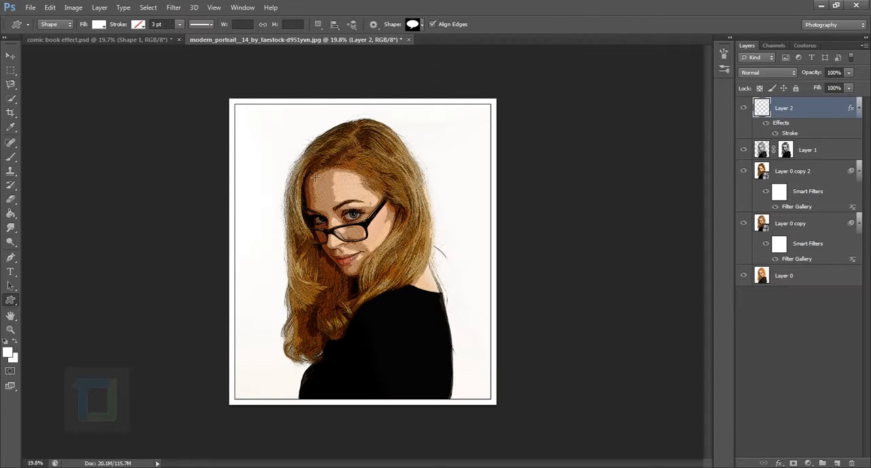
Draw a white Talk 1 speech bubble about 873 by 616 px and move it beside the woman's head, right of the glasses
drag(316, 168, 446, 228)
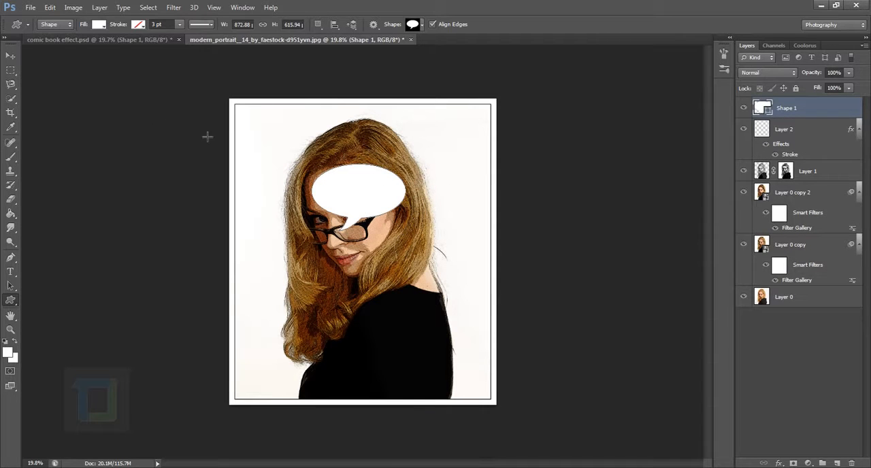
click(10, 55)
drag(379, 207, 381, 188)
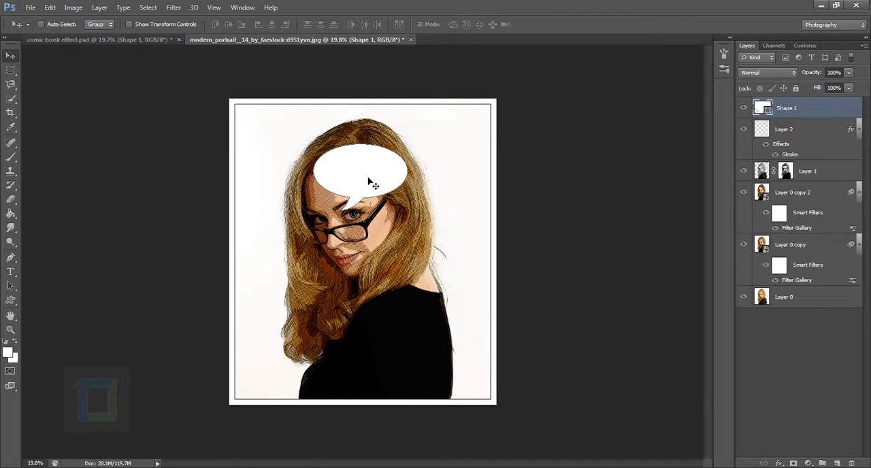
drag(368, 181, 439, 186)
Add a 4 px black Stroke layer style, position Outside, to the speech bubble shape and check its outline up close
click(811, 133)
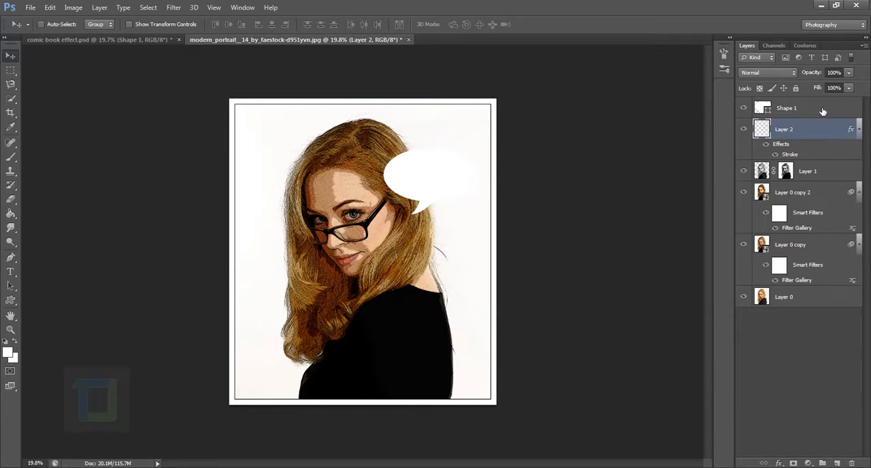
click(847, 109)
double_click(854, 110)
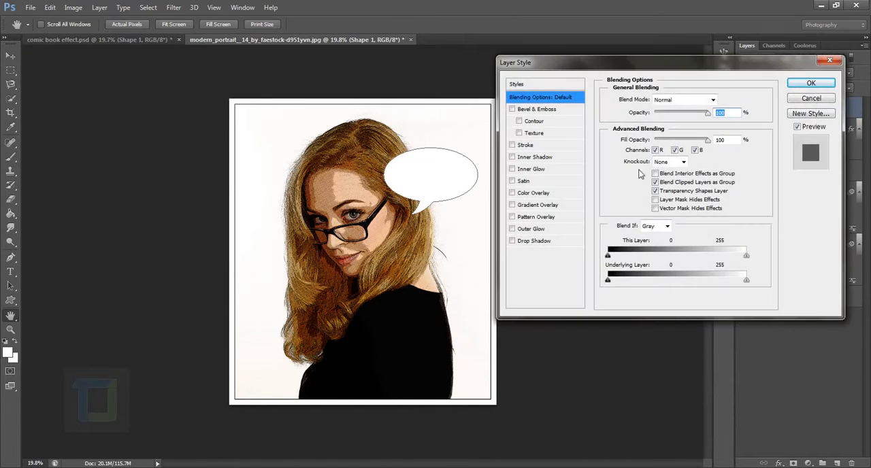
click(512, 145)
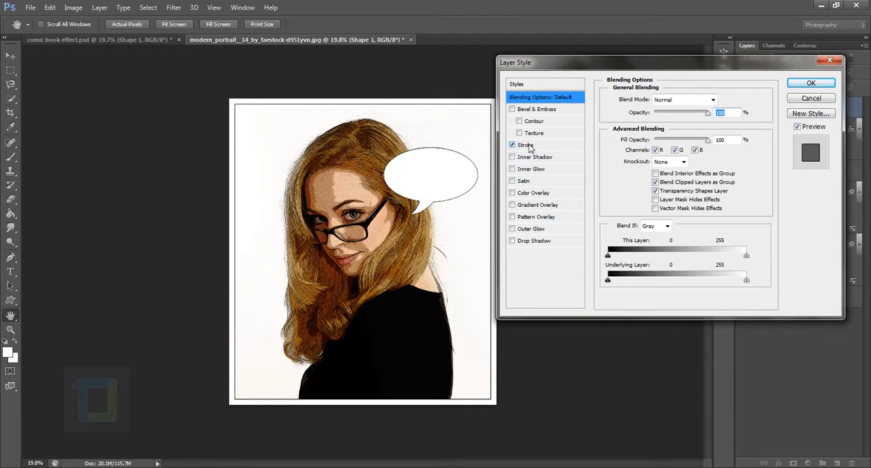
click(528, 146)
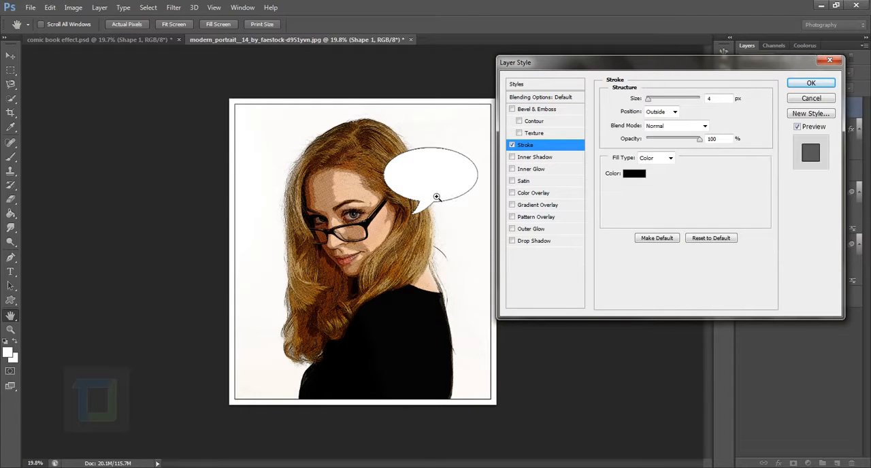
key(Return)
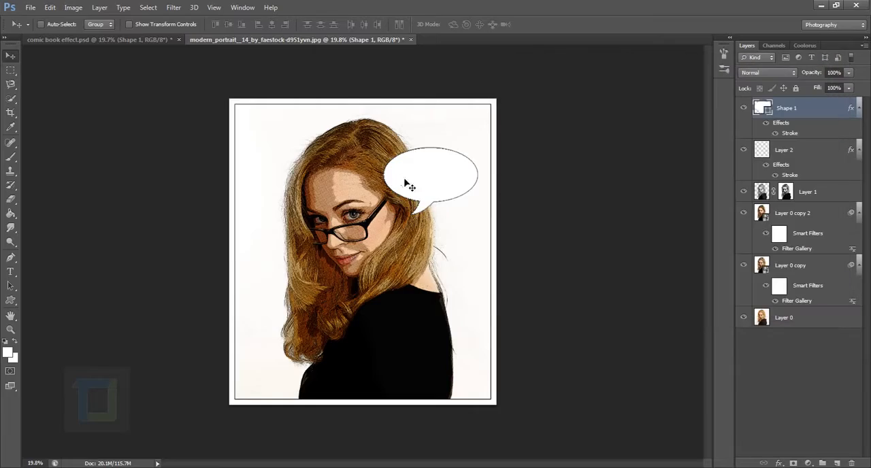
scroll(444, 206, up, 5)
scroll(444, 206, up, 4)
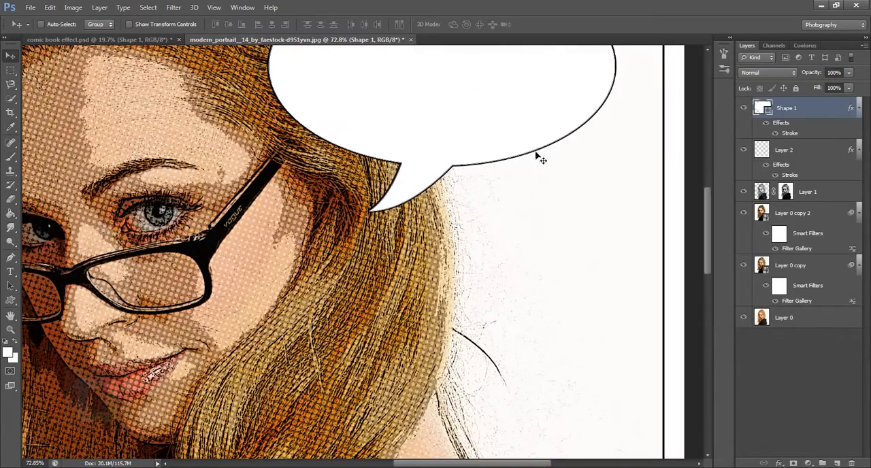
click(831, 157)
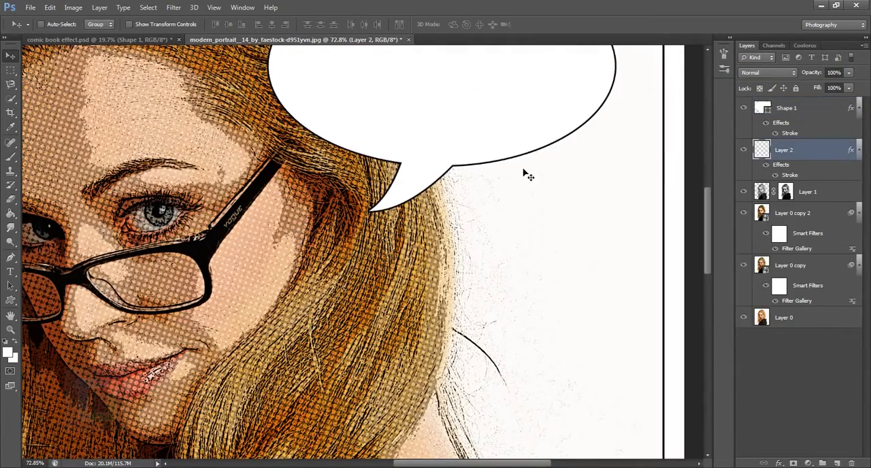
scroll(524, 173, down, 5)
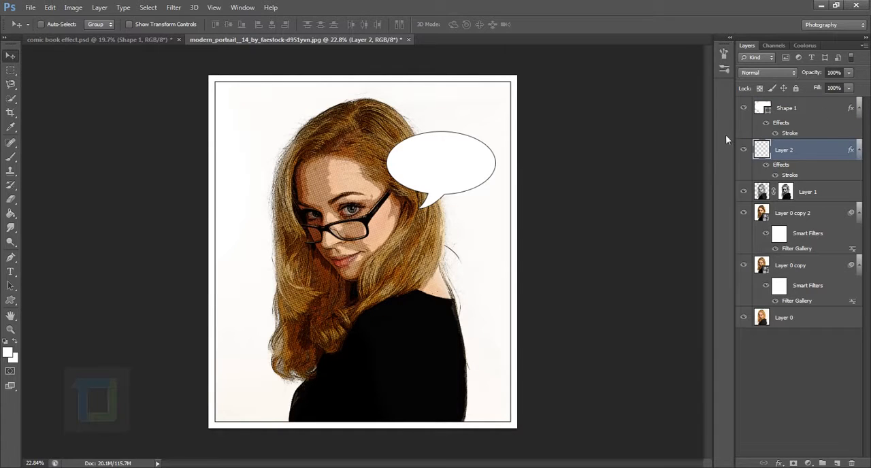
Toggle the speech bubble's visibility off and on, and add a new empty layer above Shape 1
click(745, 109)
click(745, 109)
click(796, 111)
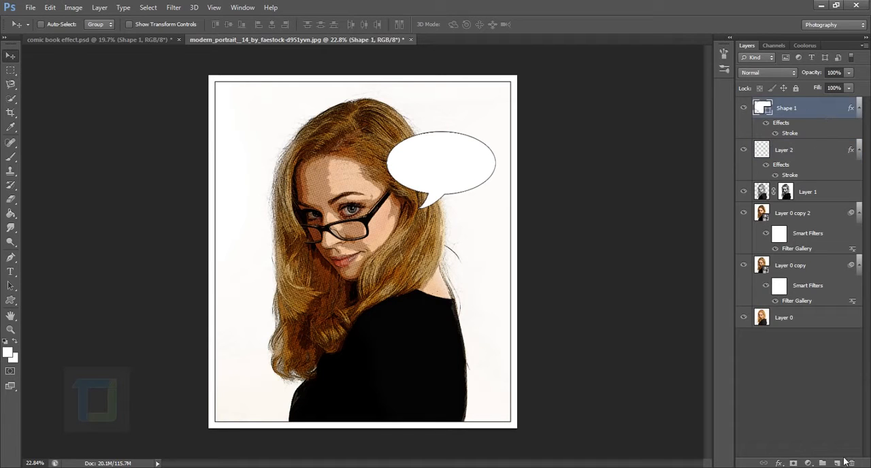
click(838, 462)
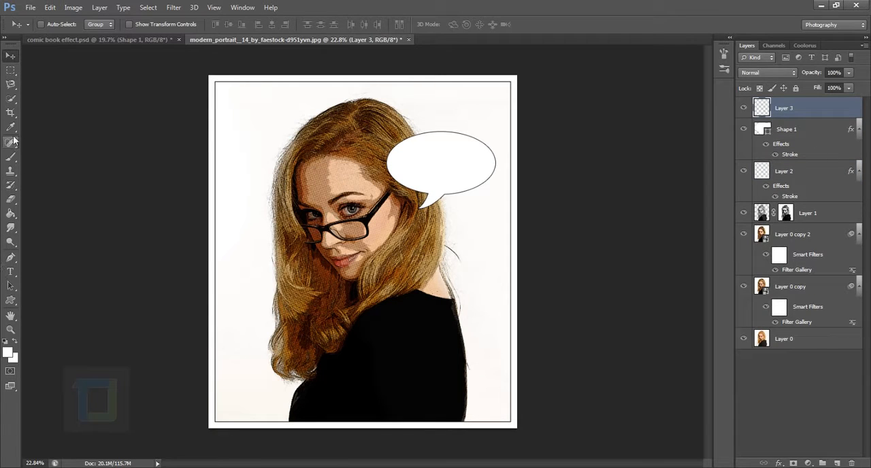
Add the Comic Sans MS text "hy, sexy" on the speech bubble and scale it up to about 792%
click(11, 271)
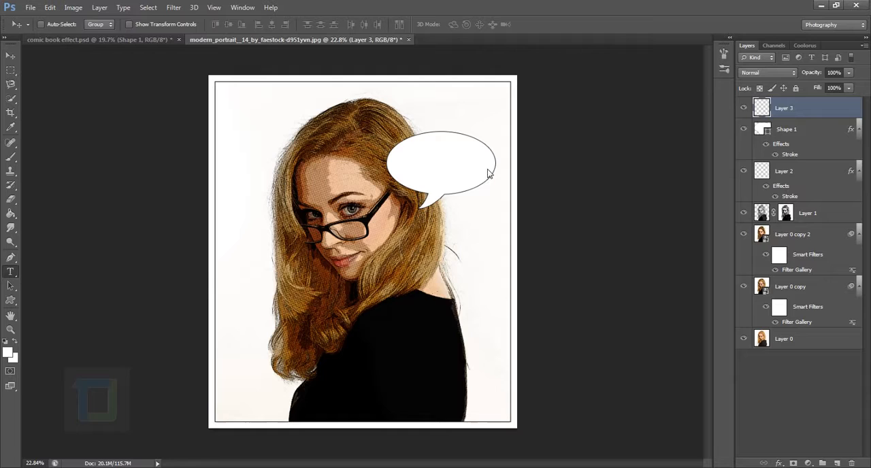
click(413, 166)
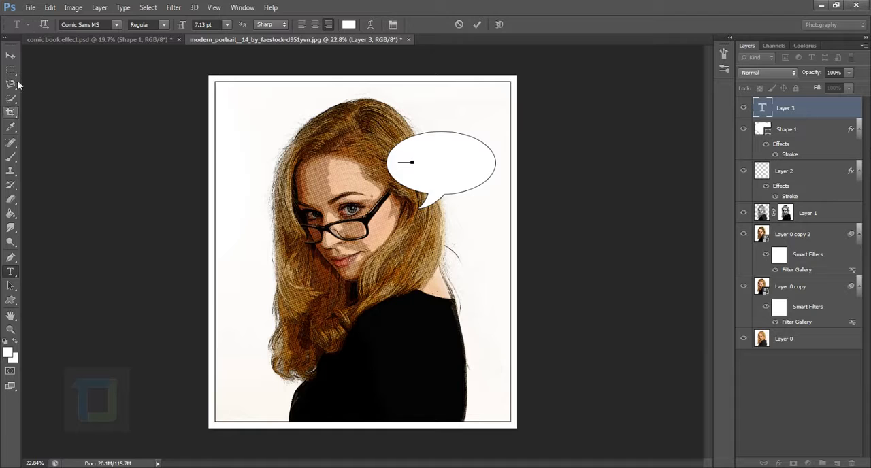
click(8, 57)
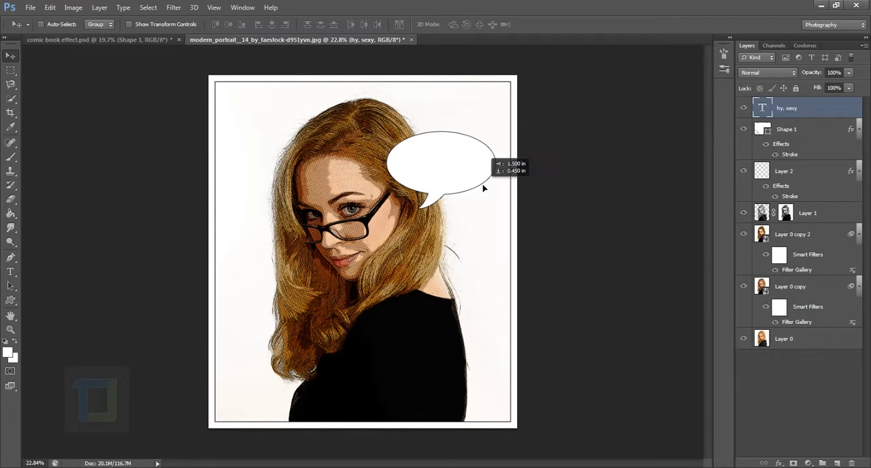
key(ctrl+t)
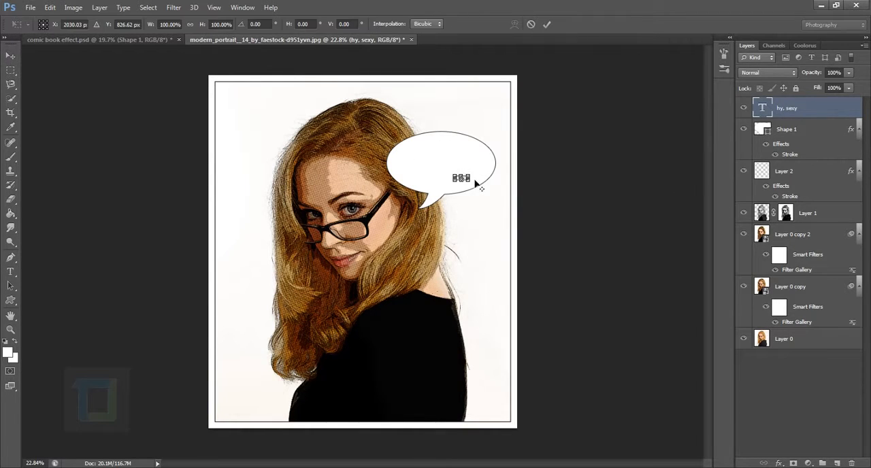
mouse_move(475, 182)
mouse_down()
mouse_move(513, 193)
mouse_move(474, 171)
mouse_up()
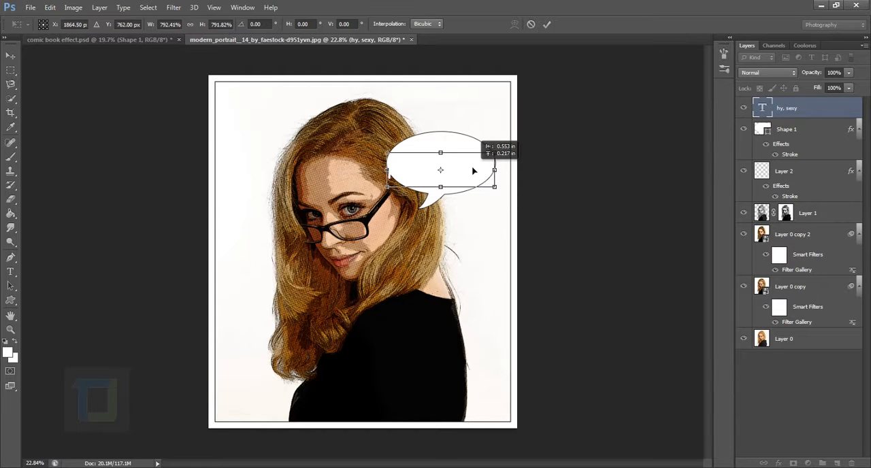
key(Return)
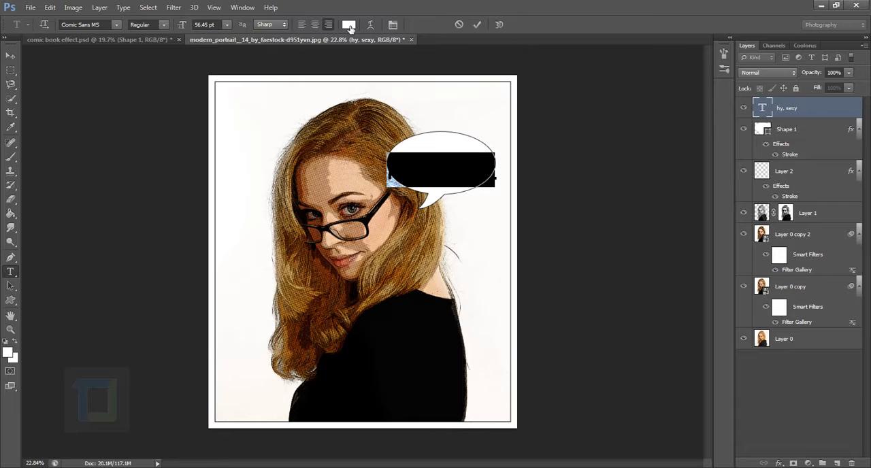
Change the colour of the "hy, sexy" text to black (000000)
click(350, 26)
drag(543, 268, 508, 347)
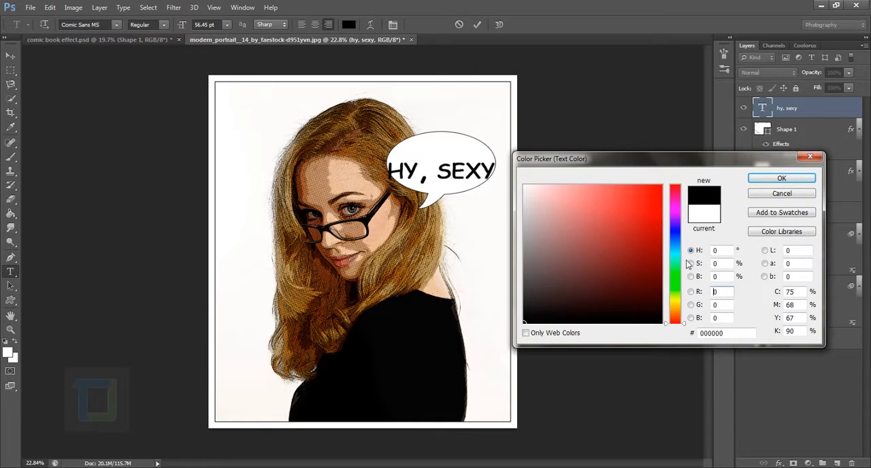
click(770, 181)
click(830, 112)
Scale the text down to fit inside the speech bubble, centre it there and nudge it slightly downward
key(v)
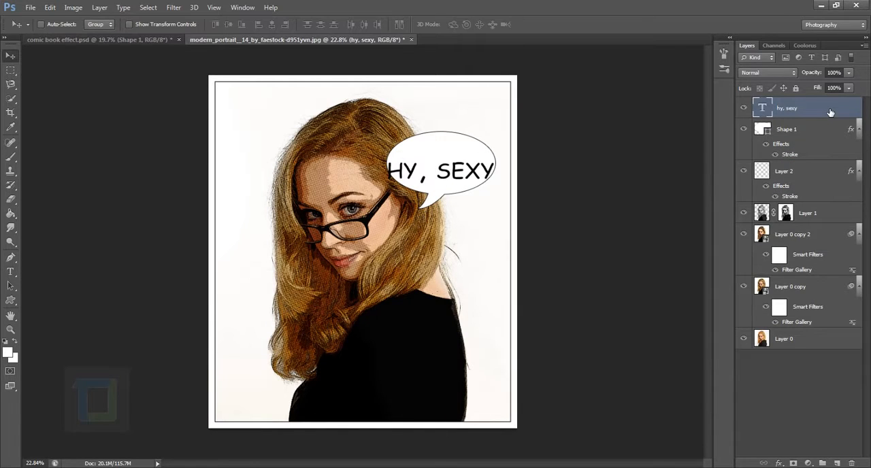
key(ctrl+t)
drag(500, 156, 459, 171)
key(Return)
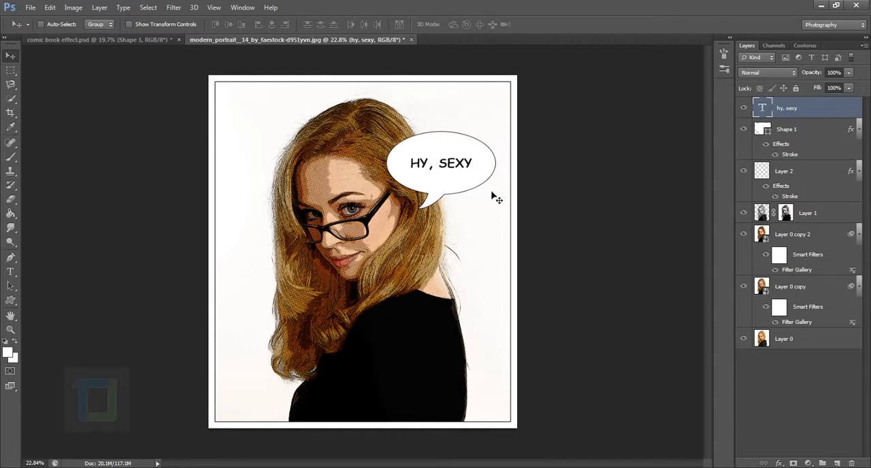
key(Down)
key(Down)
key(Down)
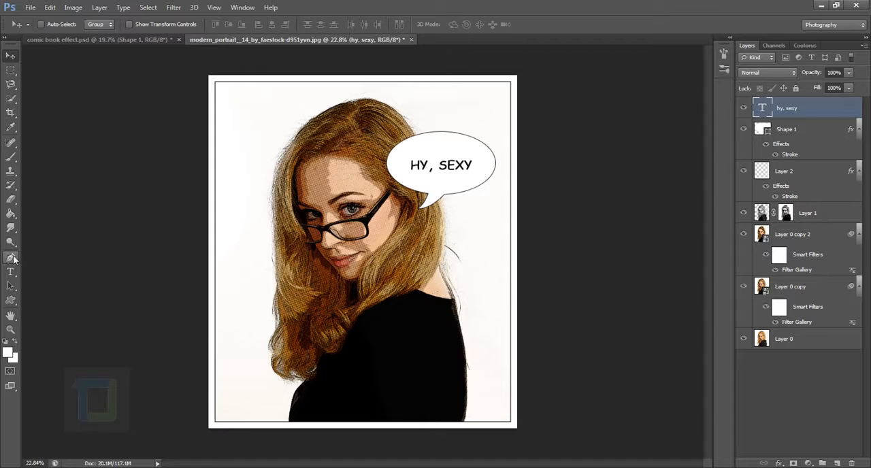
Toggle the text layer's visibility off and on, and set the speech bubble's Stroke size to 5 px
click(743, 110)
click(743, 111)
click(803, 134)
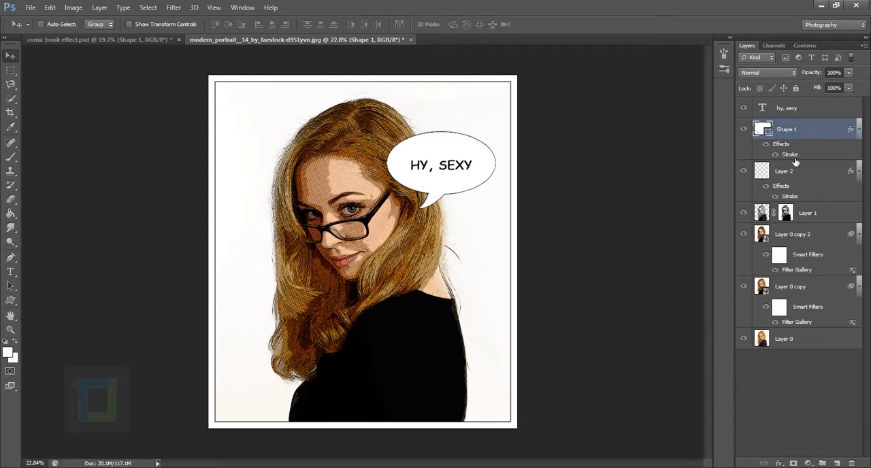
double_click(794, 159)
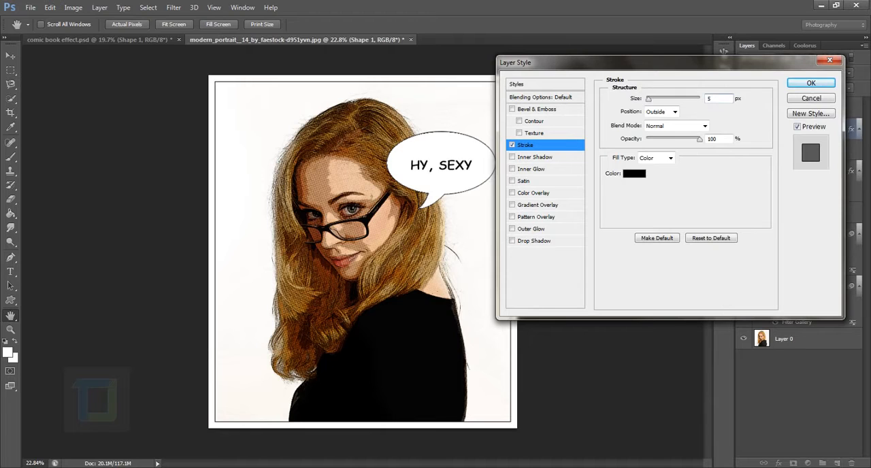
click(811, 83)
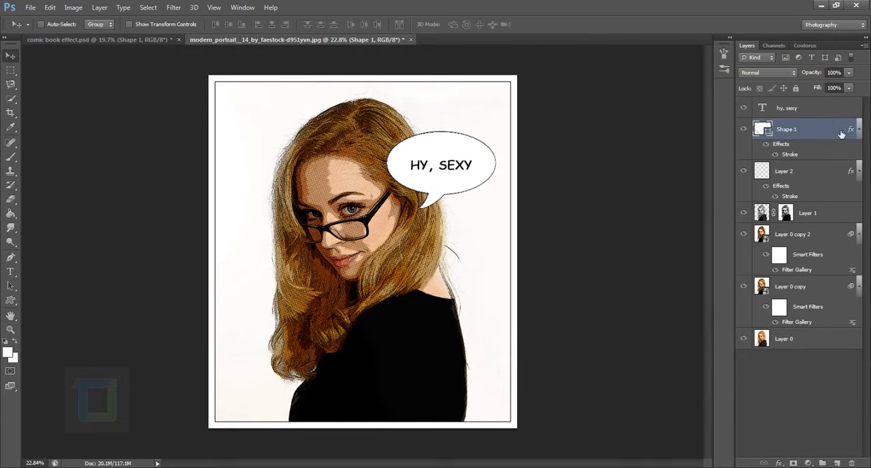
Scale the text and Shape 1 layers together to about 87% and move them slightly left, closer to the woman's head
click(834, 111)
scroll(484, 206, down, 1)
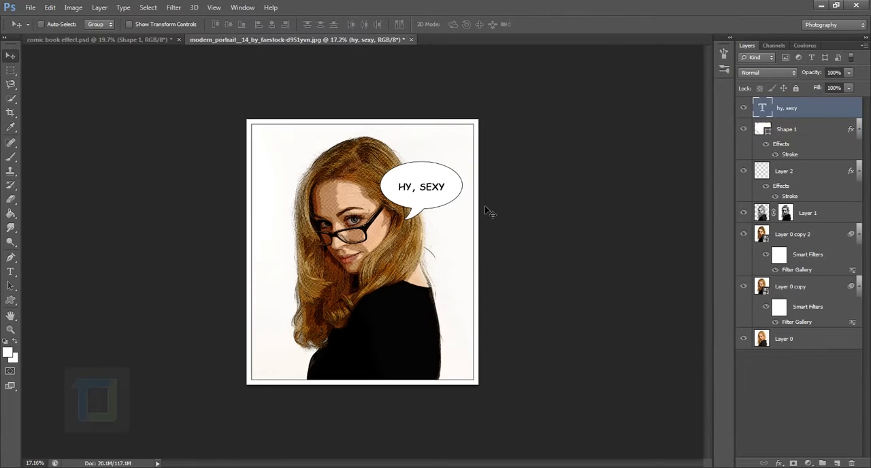
shift+click(833, 129)
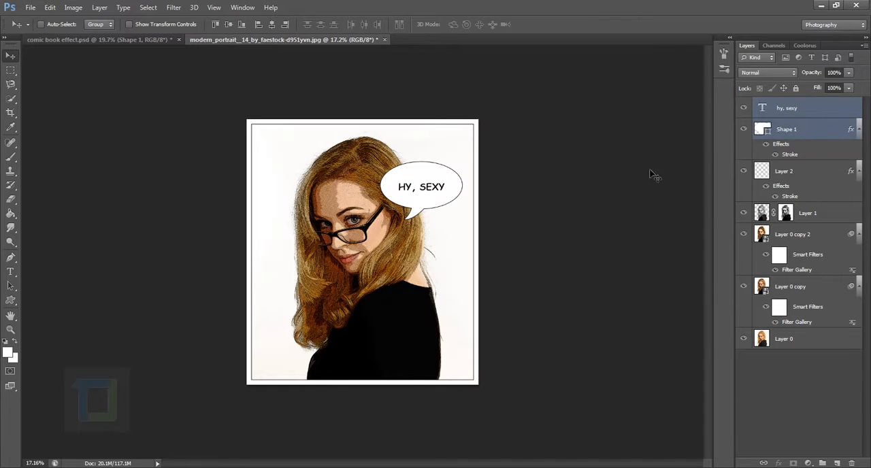
key(ctrl+t)
drag(464, 164, 459, 167)
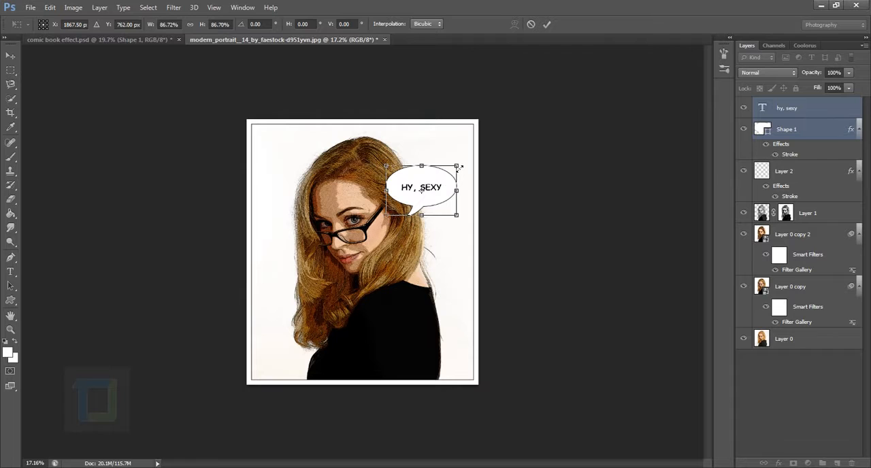
key(Return)
drag(419, 187, 411, 185)
Add a new layer above the "hy, sexy" text layer and fill it with white
click(834, 106)
scroll(825, 246, up, 2)
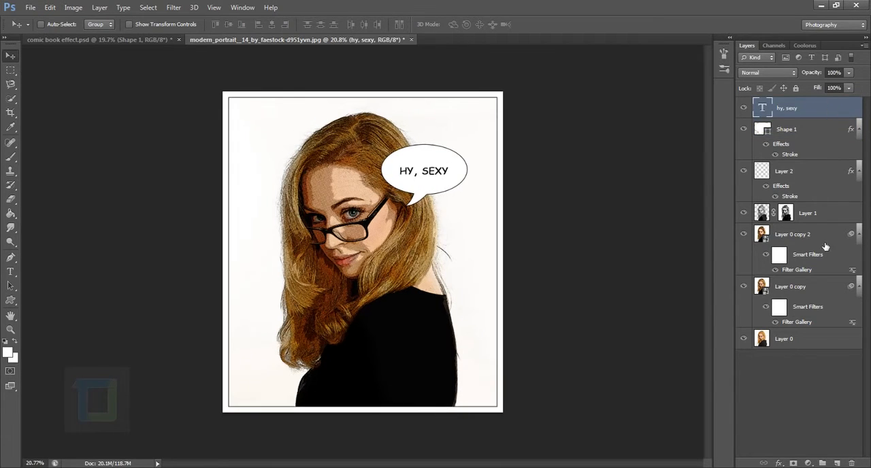
click(838, 463)
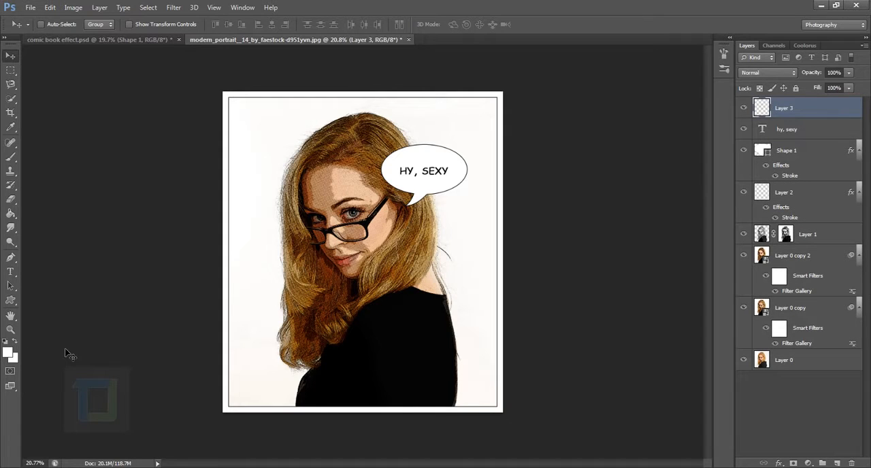
key(alt+BackSpace)
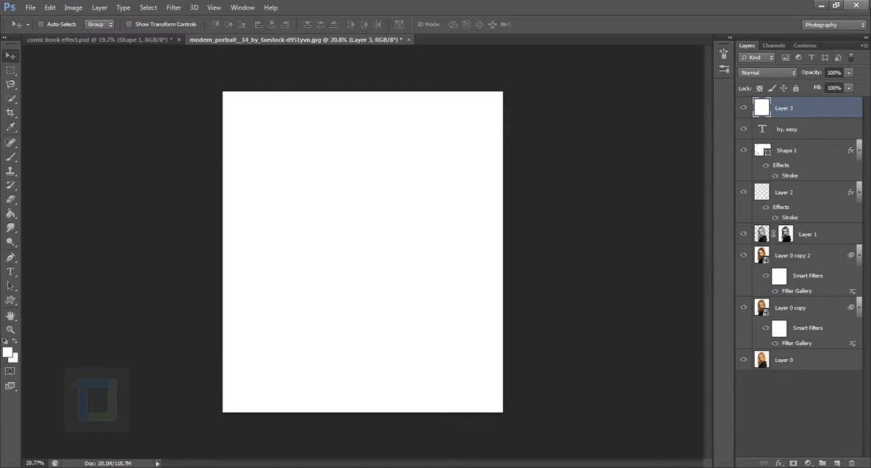
Add a Pattern Overlay layer style to Layer 3 and reset the pattern library to the default patterns
double_click(852, 114)
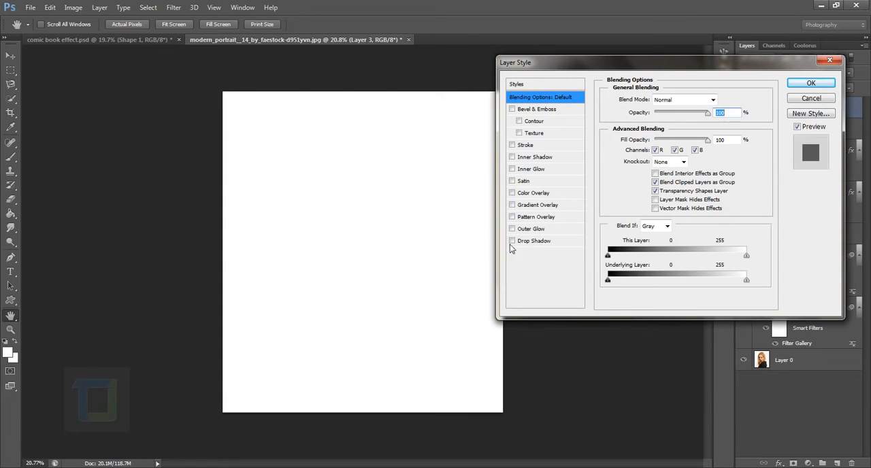
click(512, 217)
click(515, 219)
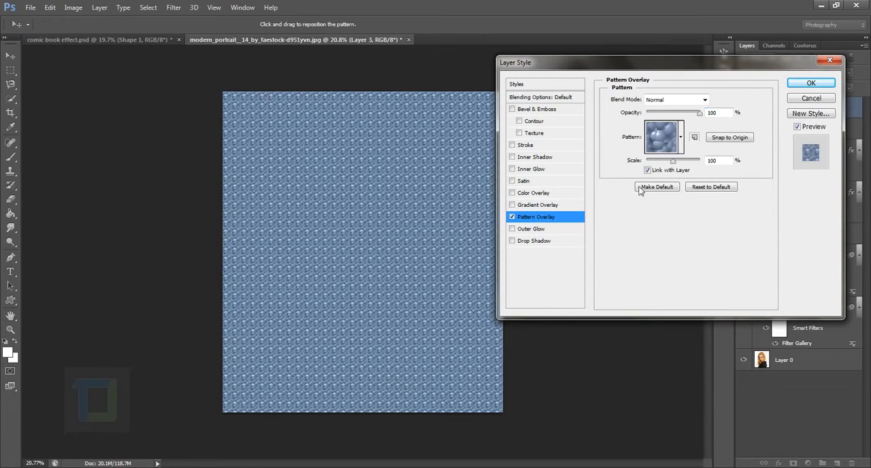
click(681, 137)
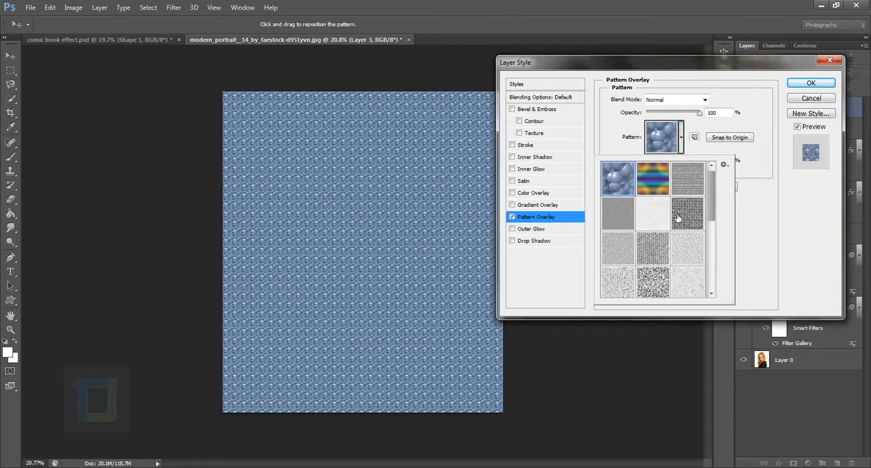
click(724, 166)
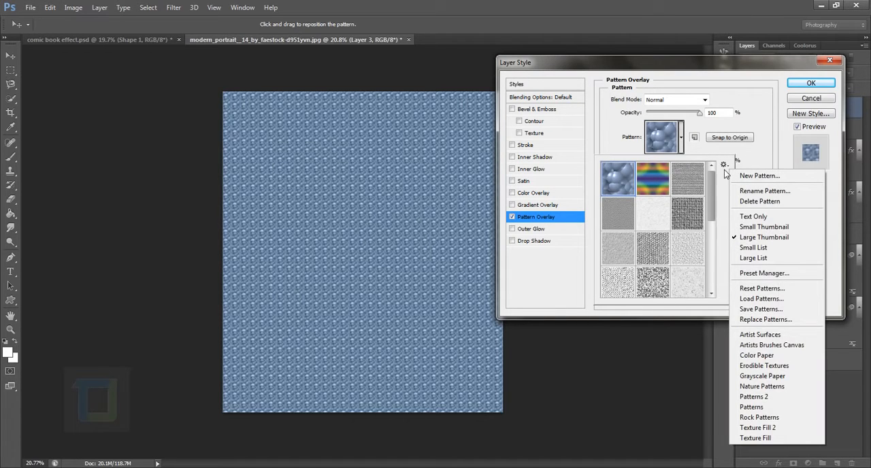
click(744, 291)
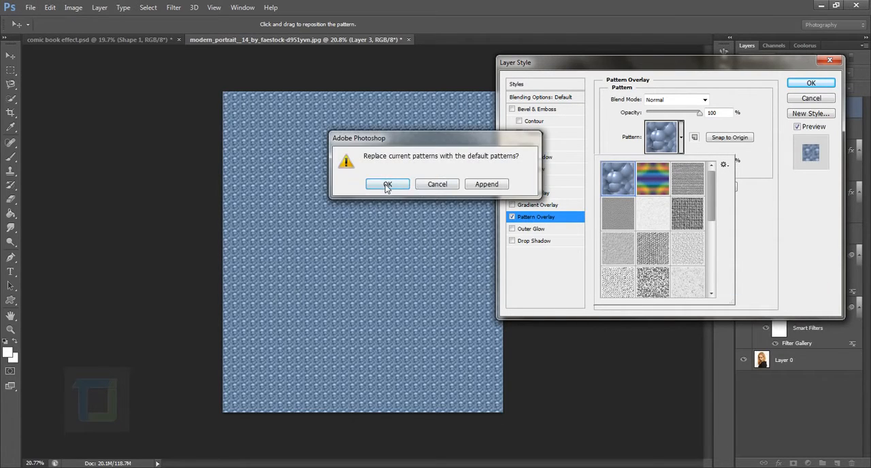
click(388, 185)
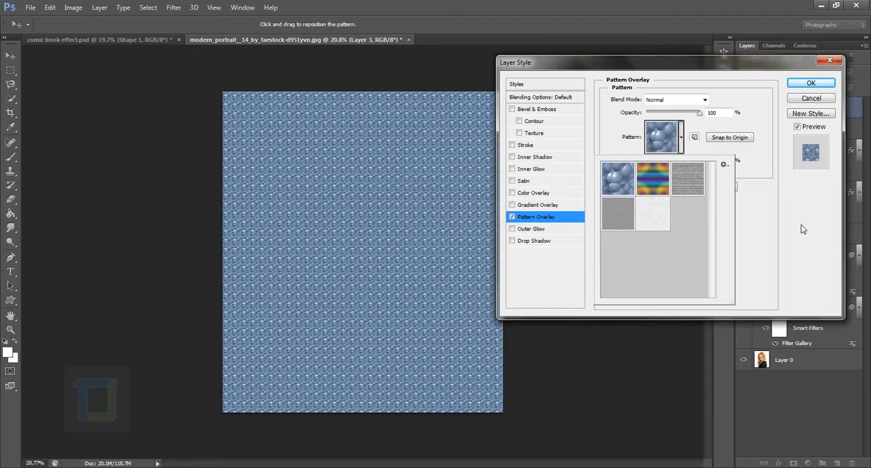
Append the Artist Surfaces patterns, choose the light grey woven texture and enlarge its scale for Layer 3's Pattern Overlay
click(724, 166)
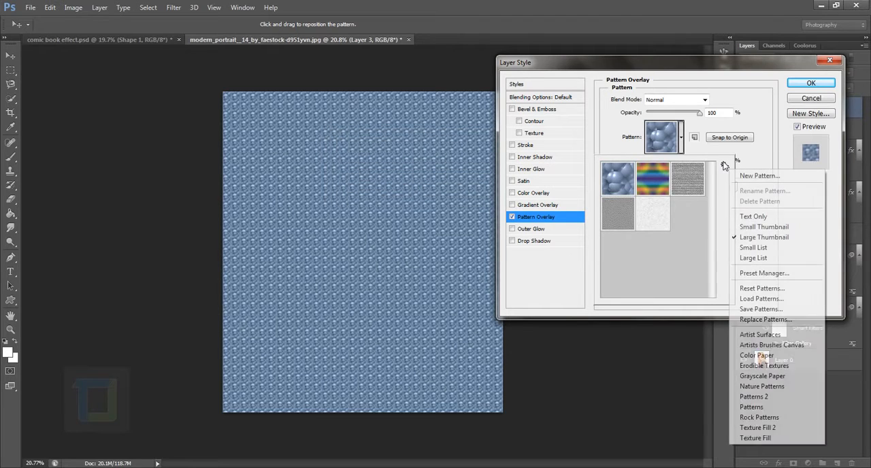
click(761, 334)
click(490, 185)
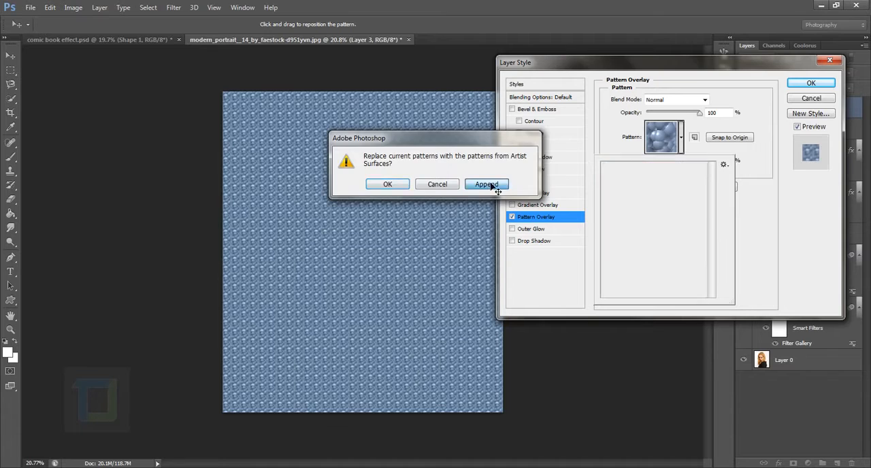
click(689, 251)
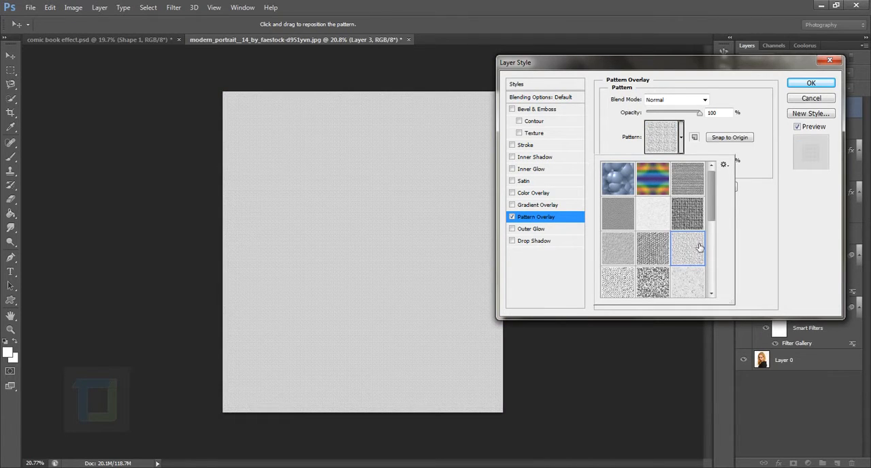
click(768, 245)
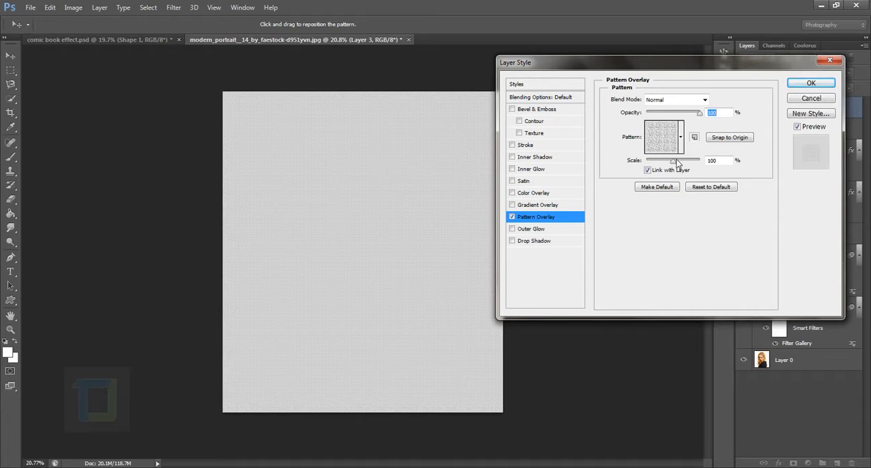
drag(676, 164, 678, 163)
click(806, 85)
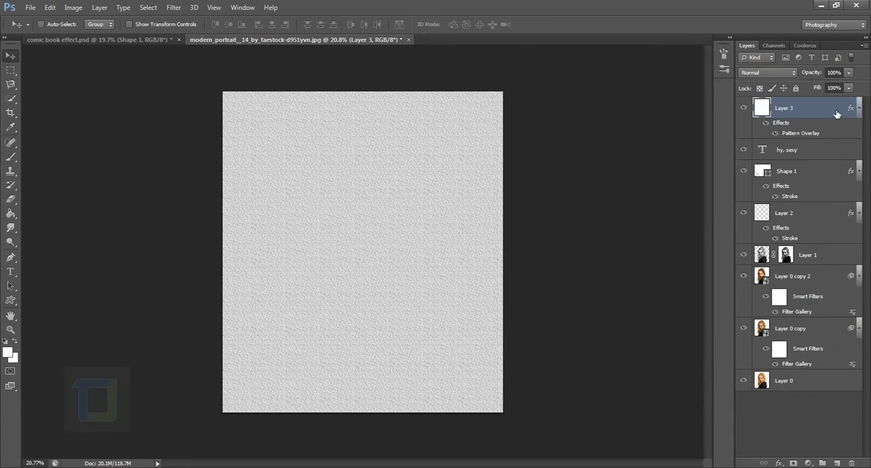
Rasterize Layer 3's layer style, compare the image with the texture hidden and shown, and set its blend mode to Darken
right_click(829, 105)
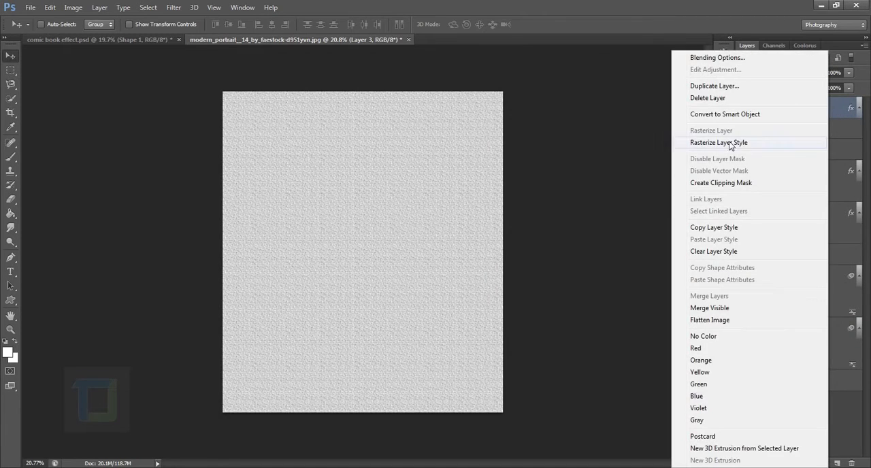
click(731, 142)
click(743, 107)
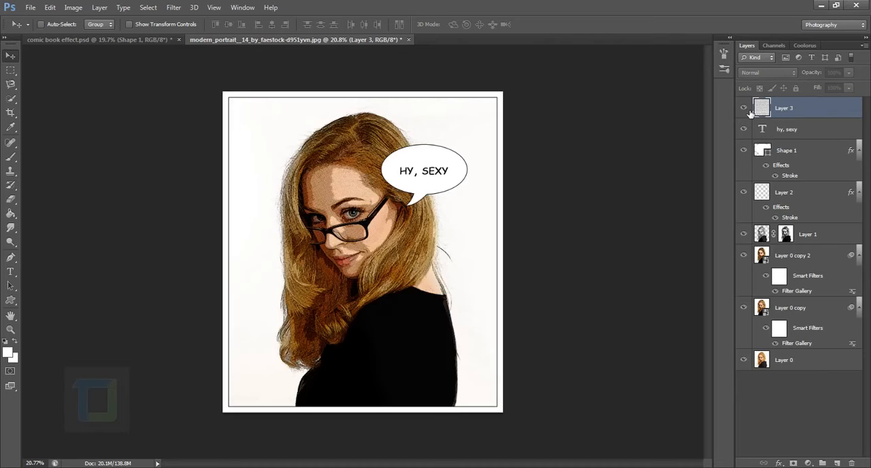
click(743, 107)
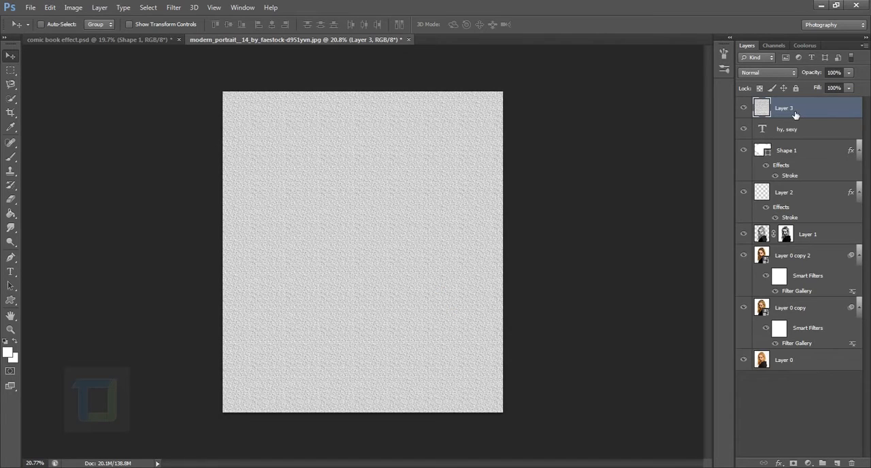
click(779, 74)
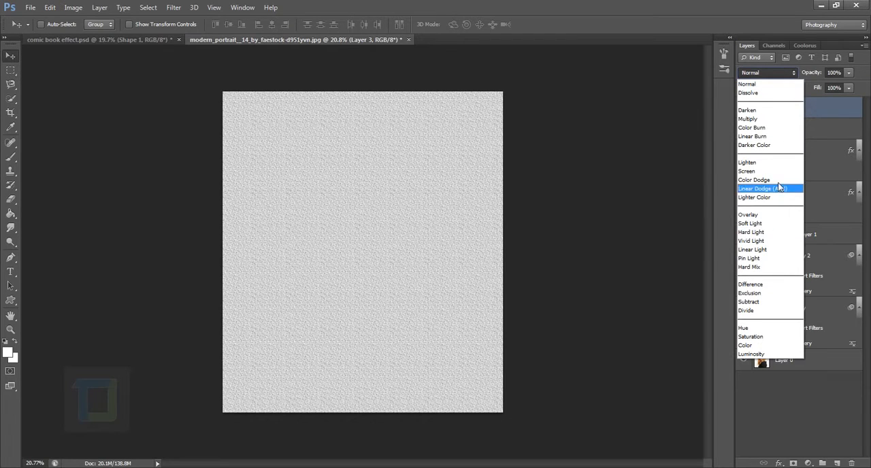
click(774, 112)
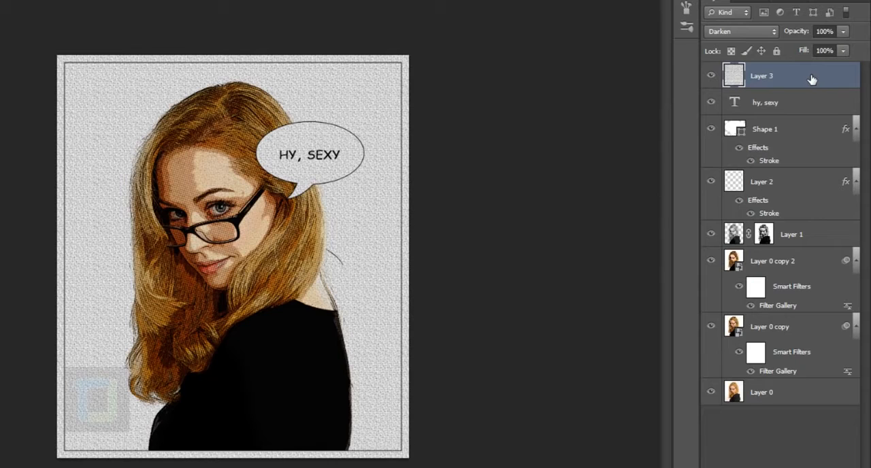
Duplicate Layer 3, set the copy's blend mode to Soft Light and compare the image with the copy hidden and shown
key(ctrl+j)
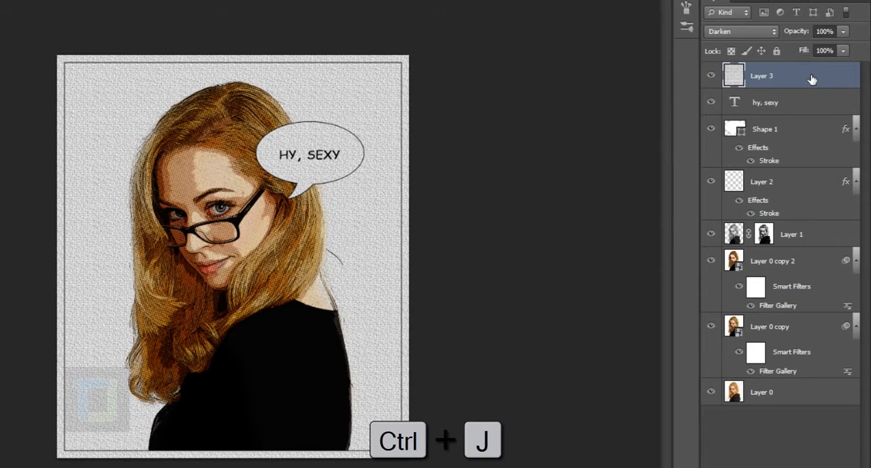
click(749, 34)
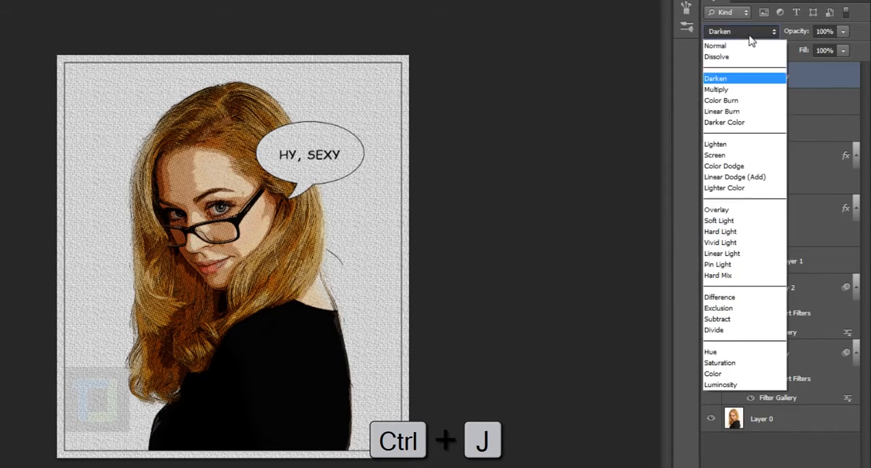
click(728, 219)
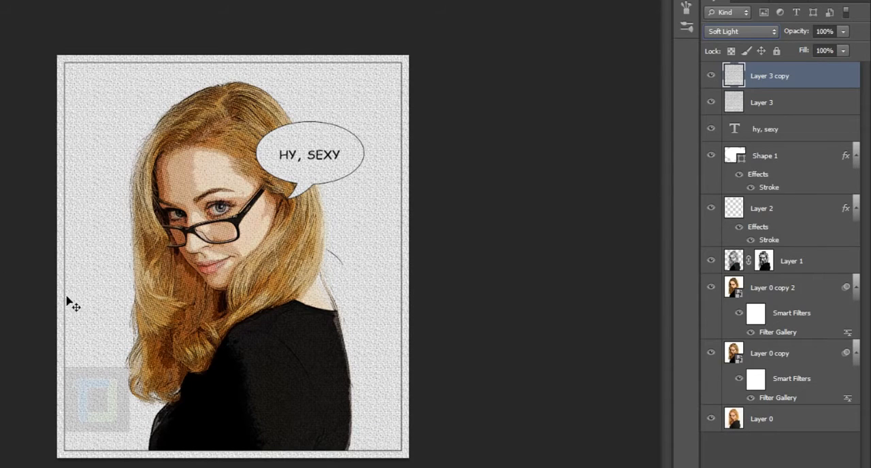
click(712, 76)
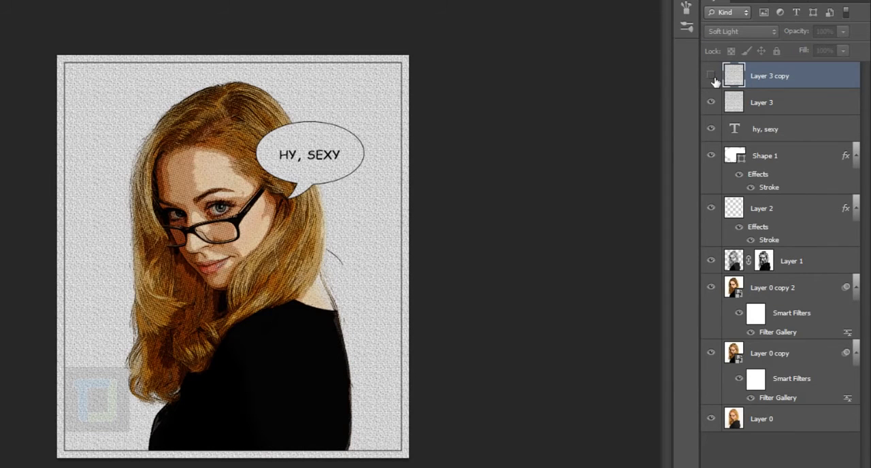
click(711, 76)
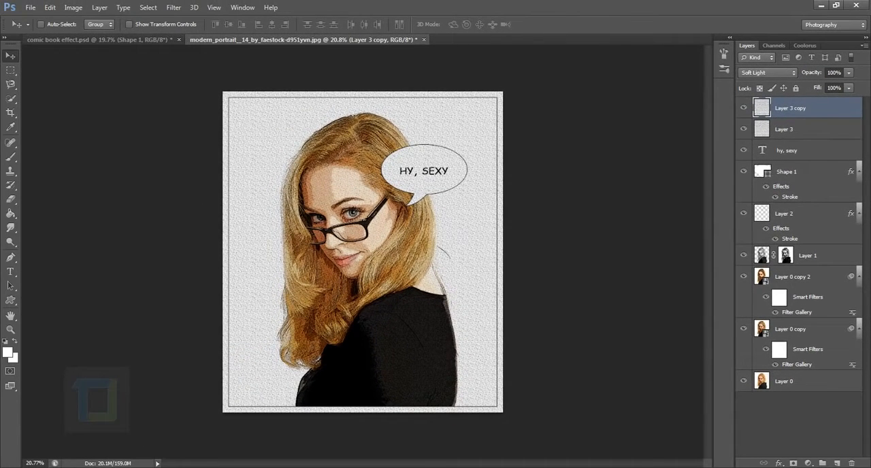
Add a Solid Color fill layer above Layer 3 copy in very dark blue, #02031f
click(808, 464)
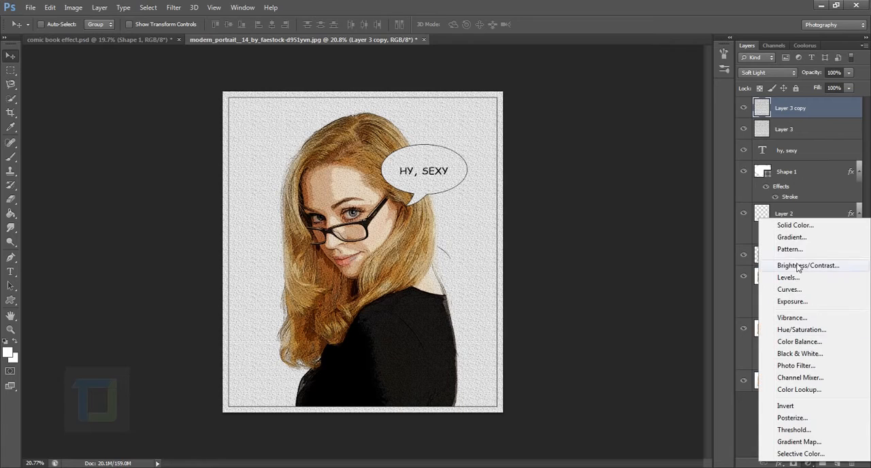
click(796, 226)
drag(679, 237, 678, 232)
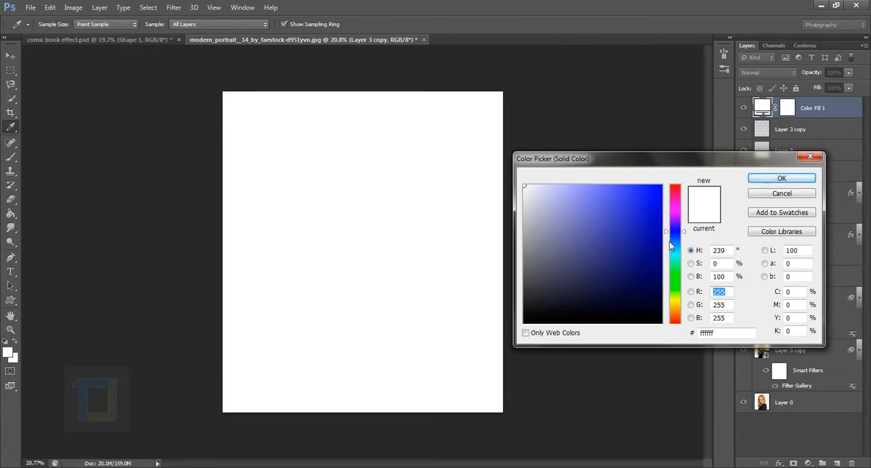
click(653, 293)
drag(653, 294, 654, 306)
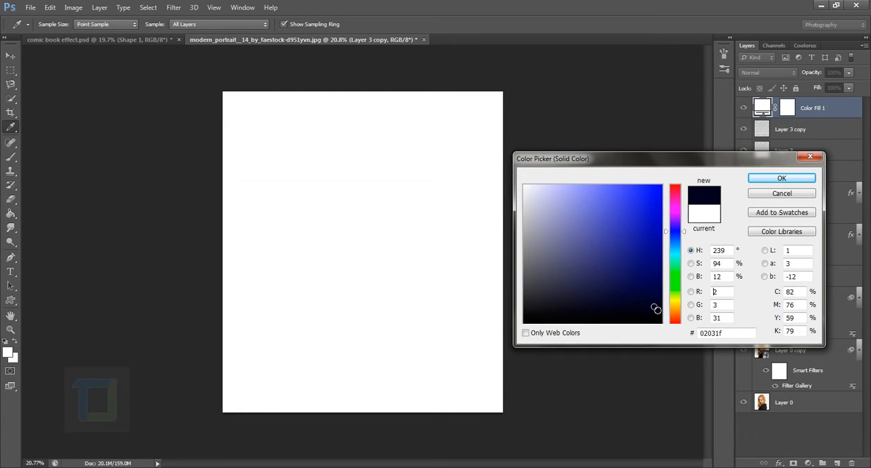
click(766, 181)
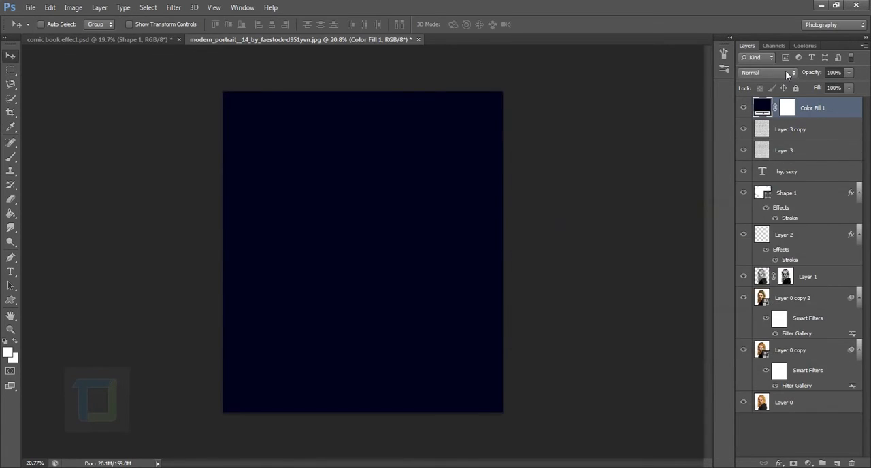
Set the colour fill layer's blend mode to Exclusion and darken its colour to #010111
click(785, 71)
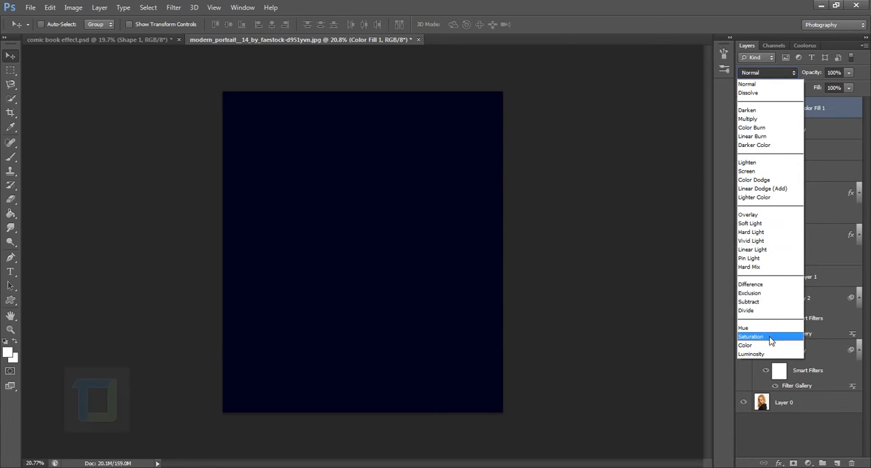
click(765, 293)
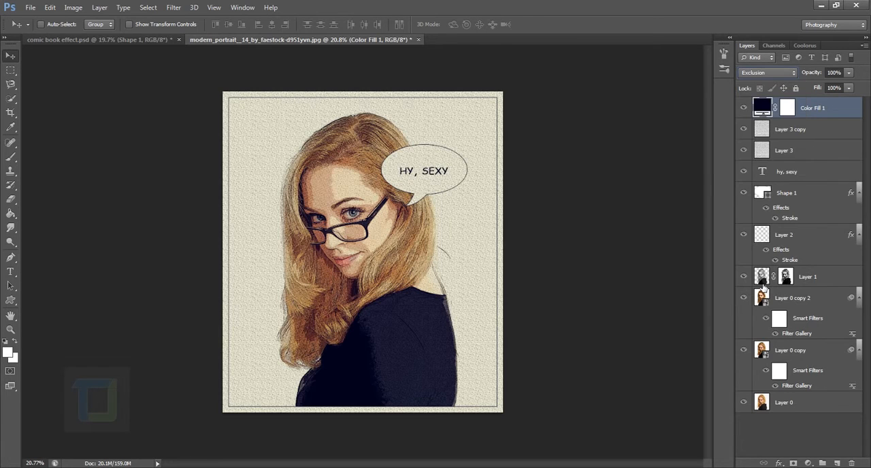
double_click(763, 108)
click(659, 313)
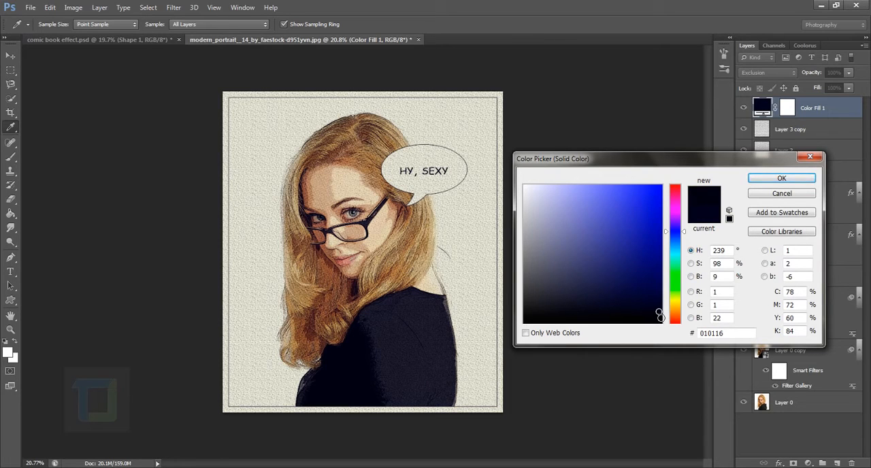
click(656, 314)
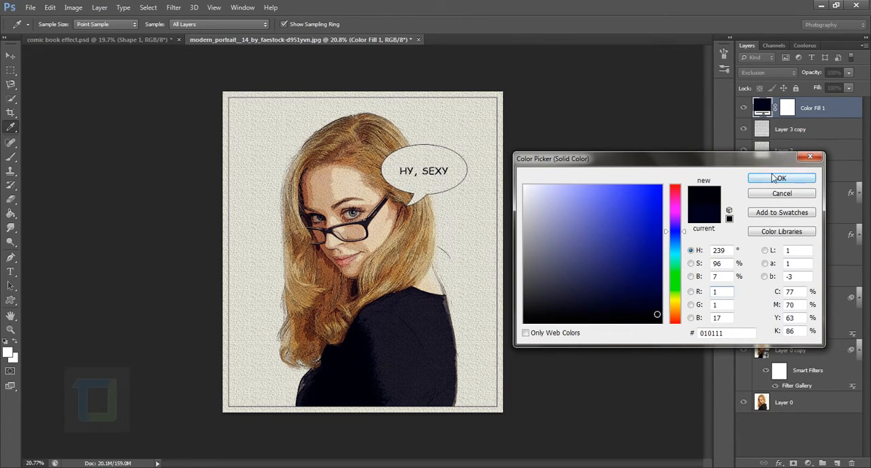
click(775, 178)
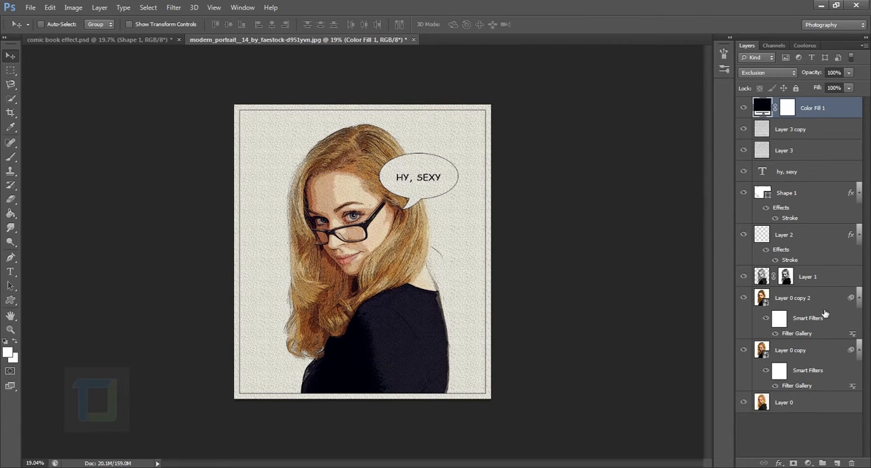
Add a Vibrance adjustment layer on top with Vibrance +100 and Saturation +2
click(808, 464)
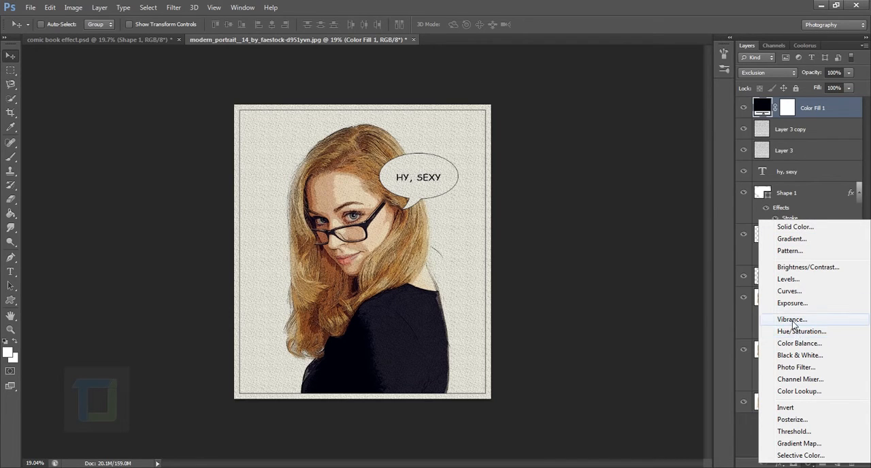
click(792, 319)
drag(637, 232, 817, 230)
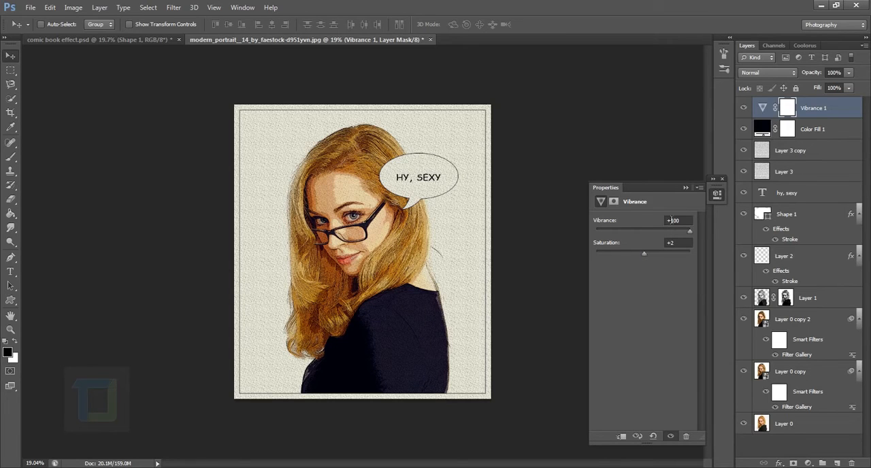
click(685, 188)
Inspect the comic effect up close and compare it with the original photo by isolating Layer 0 and restoring all layers
scroll(379, 232, up, 5)
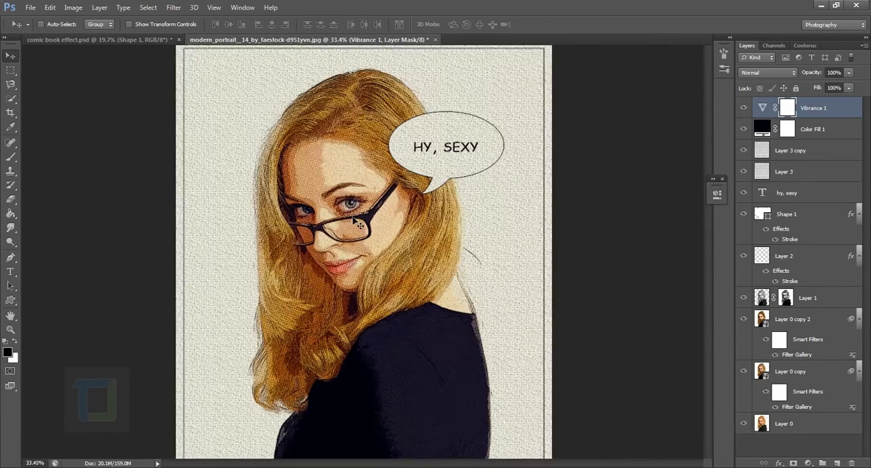
key(ctrl+0)
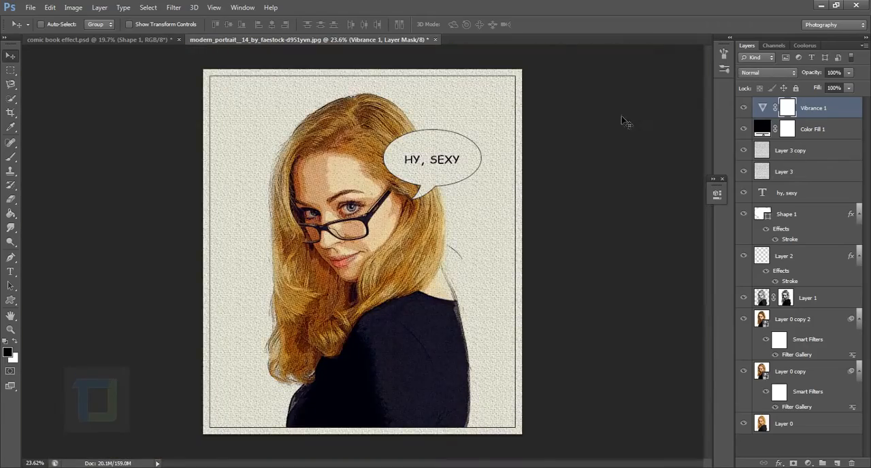
scroll(293, 216, up, 5)
drag(538, 244, 483, 214)
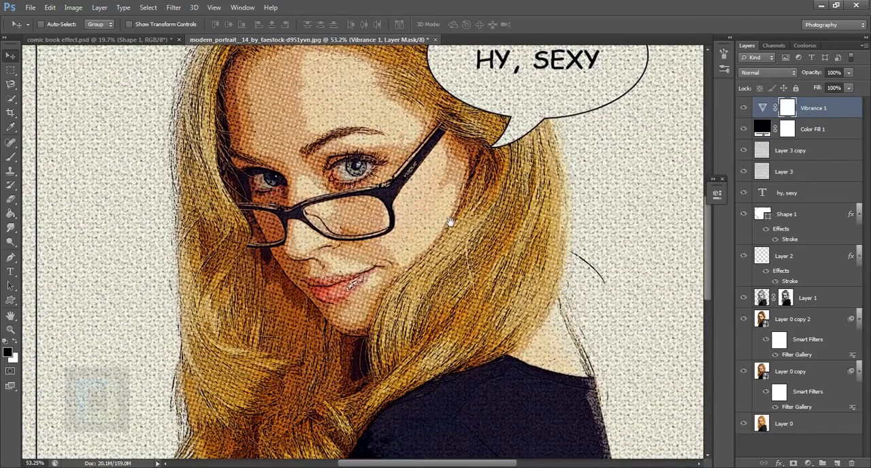
alt+click(744, 424)
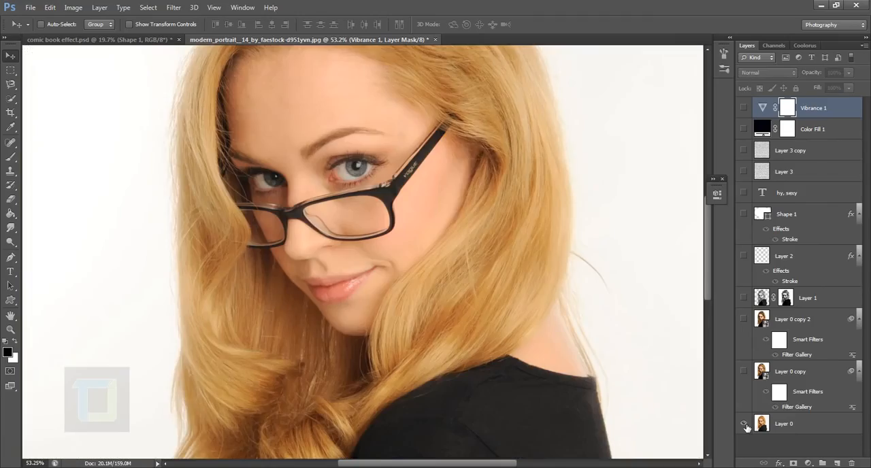
alt+click(750, 426)
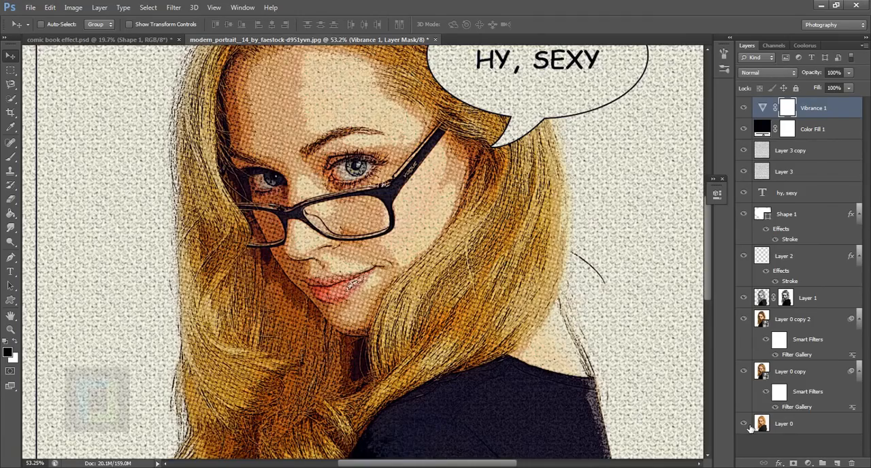
scroll(407, 126, down, 3)
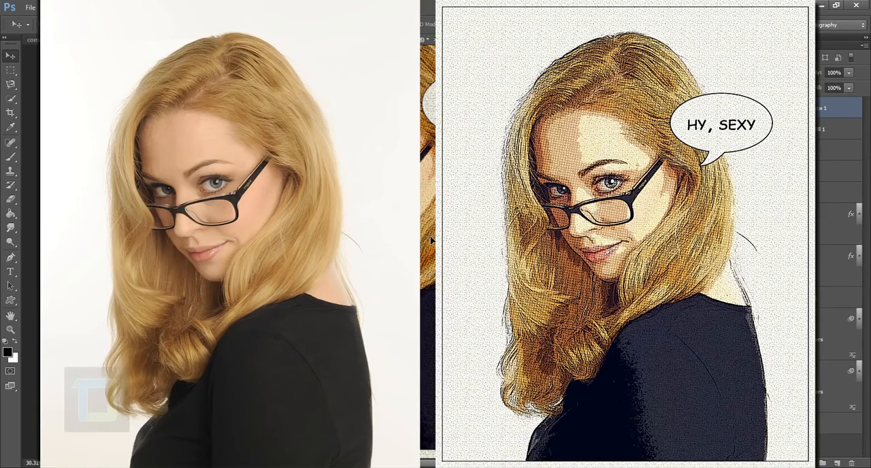
scroll(431, 239, down, 1)
scroll(432, 239, down, 1)
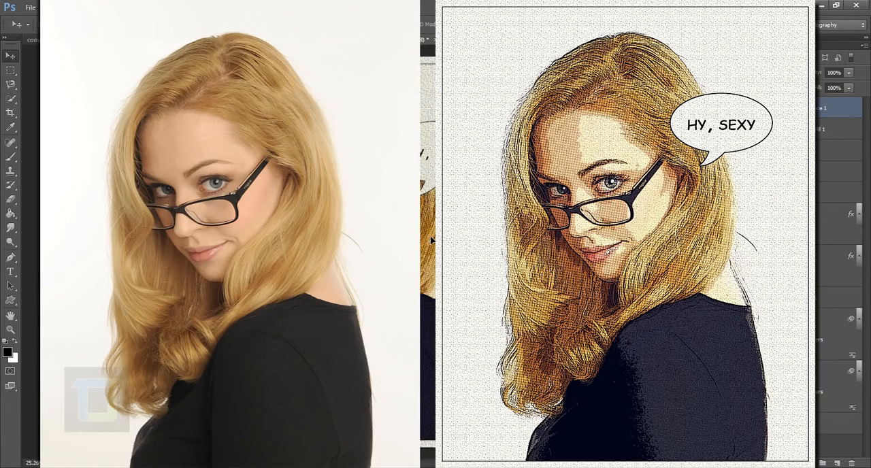